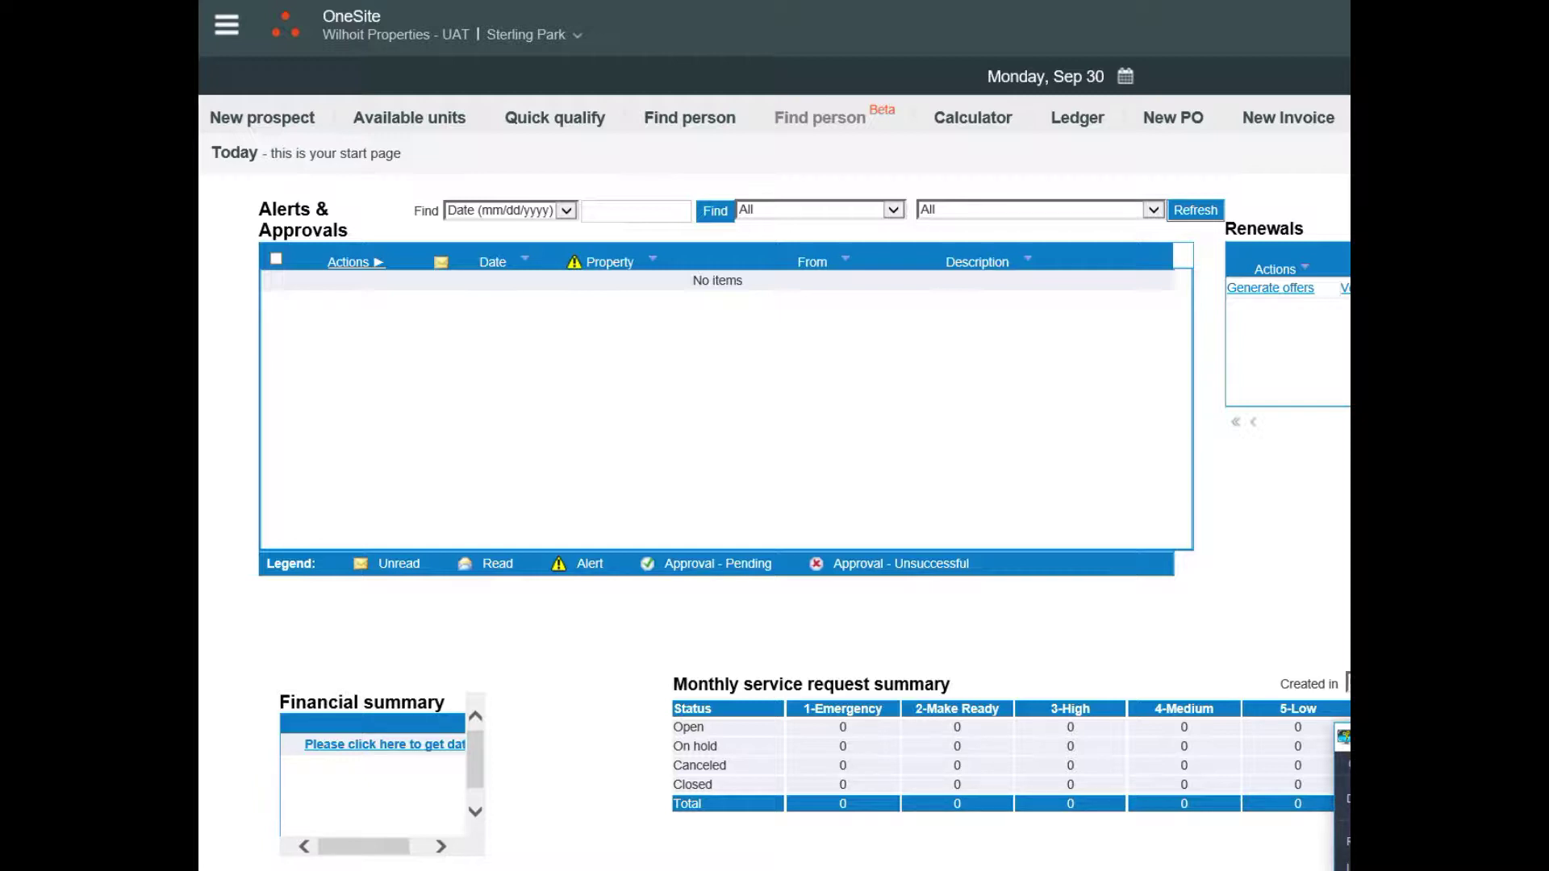
# Search applicants by the applicant's surname and open the unit 1-116 applicant's record.
pyautogui.click(227, 24)
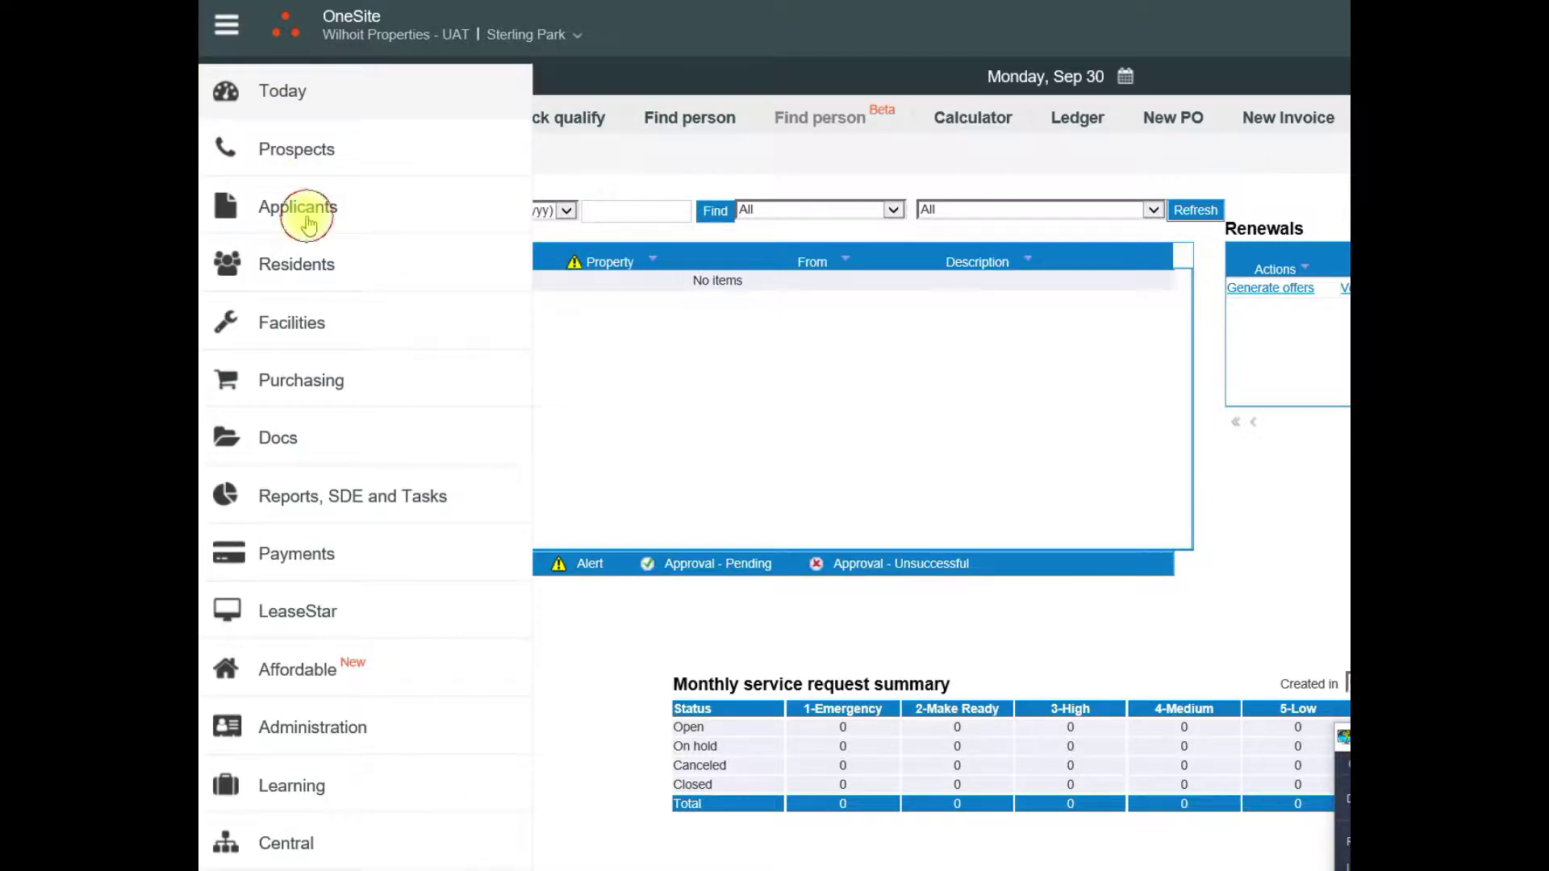
pyautogui.click(302, 208)
pyautogui.click(492, 238)
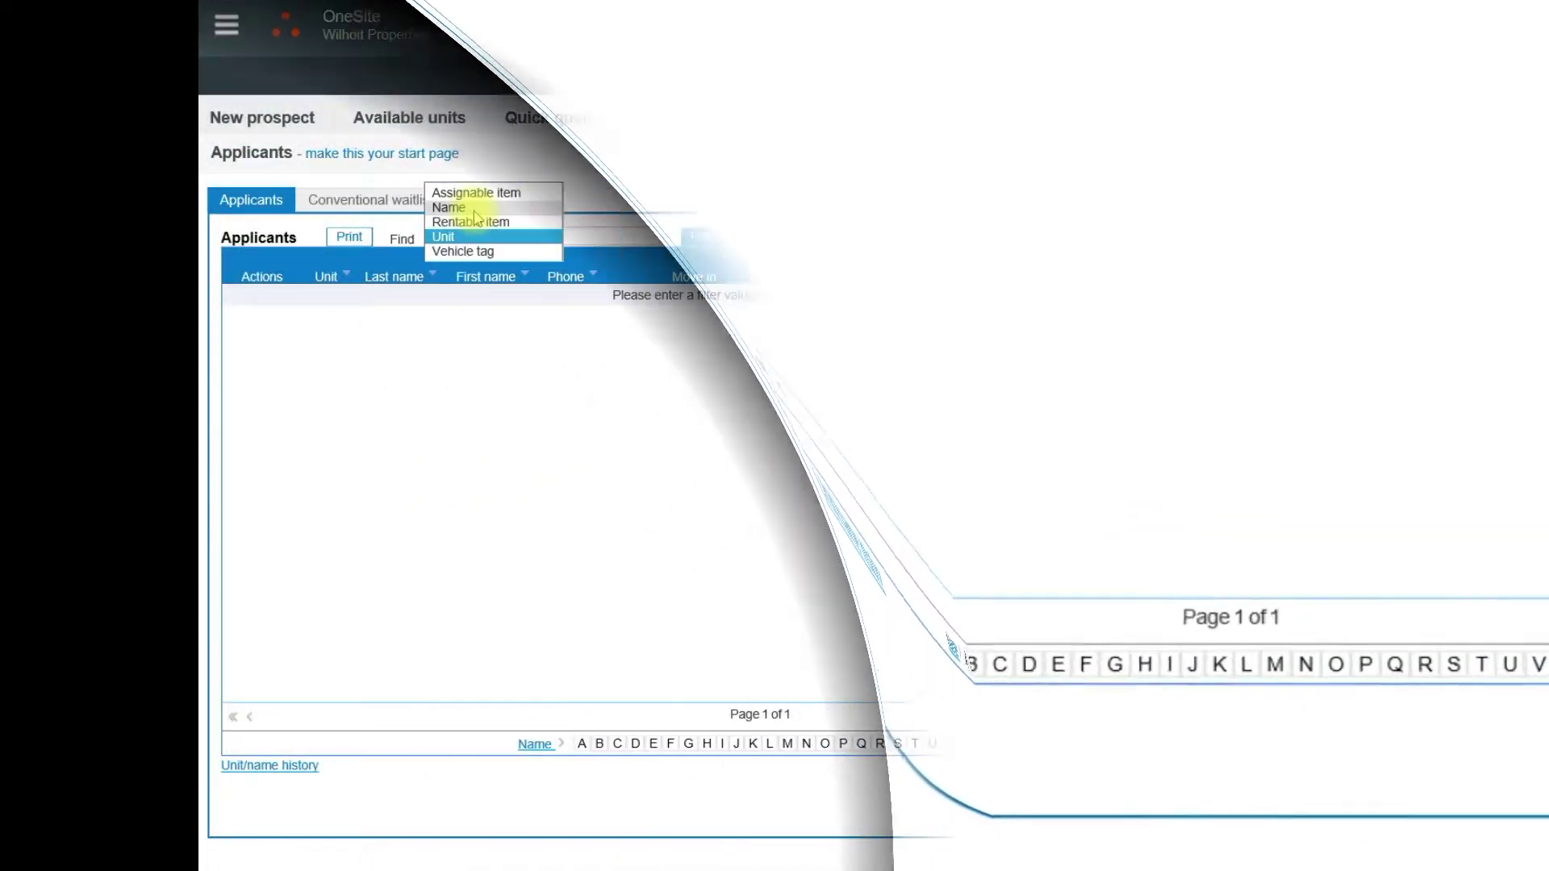
pyautogui.click(464, 208)
pyautogui.click(568, 236)
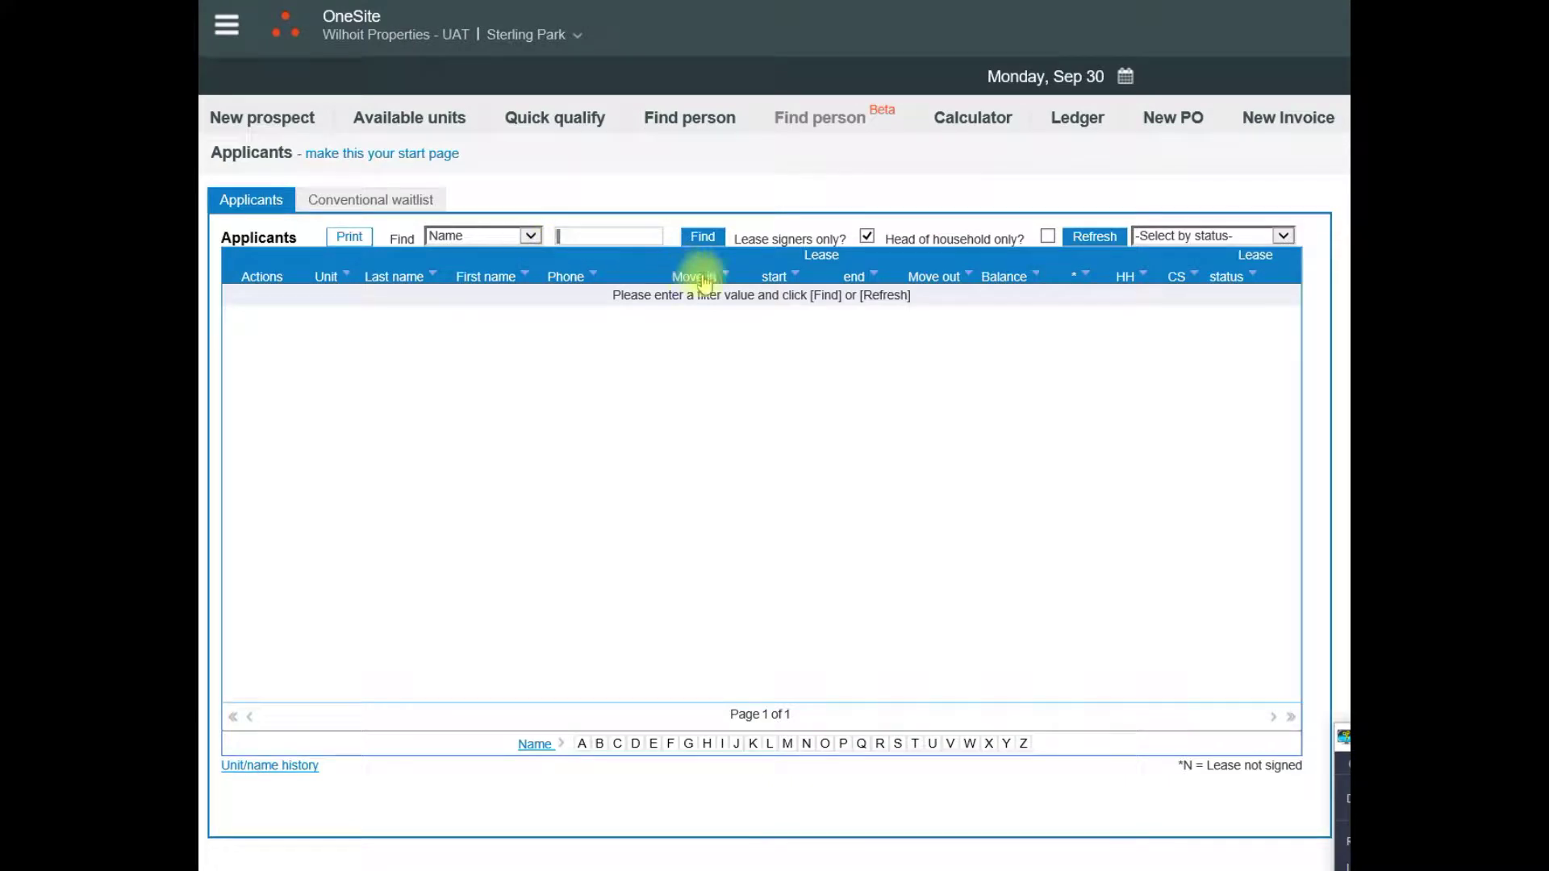
pyautogui.write('bosch')
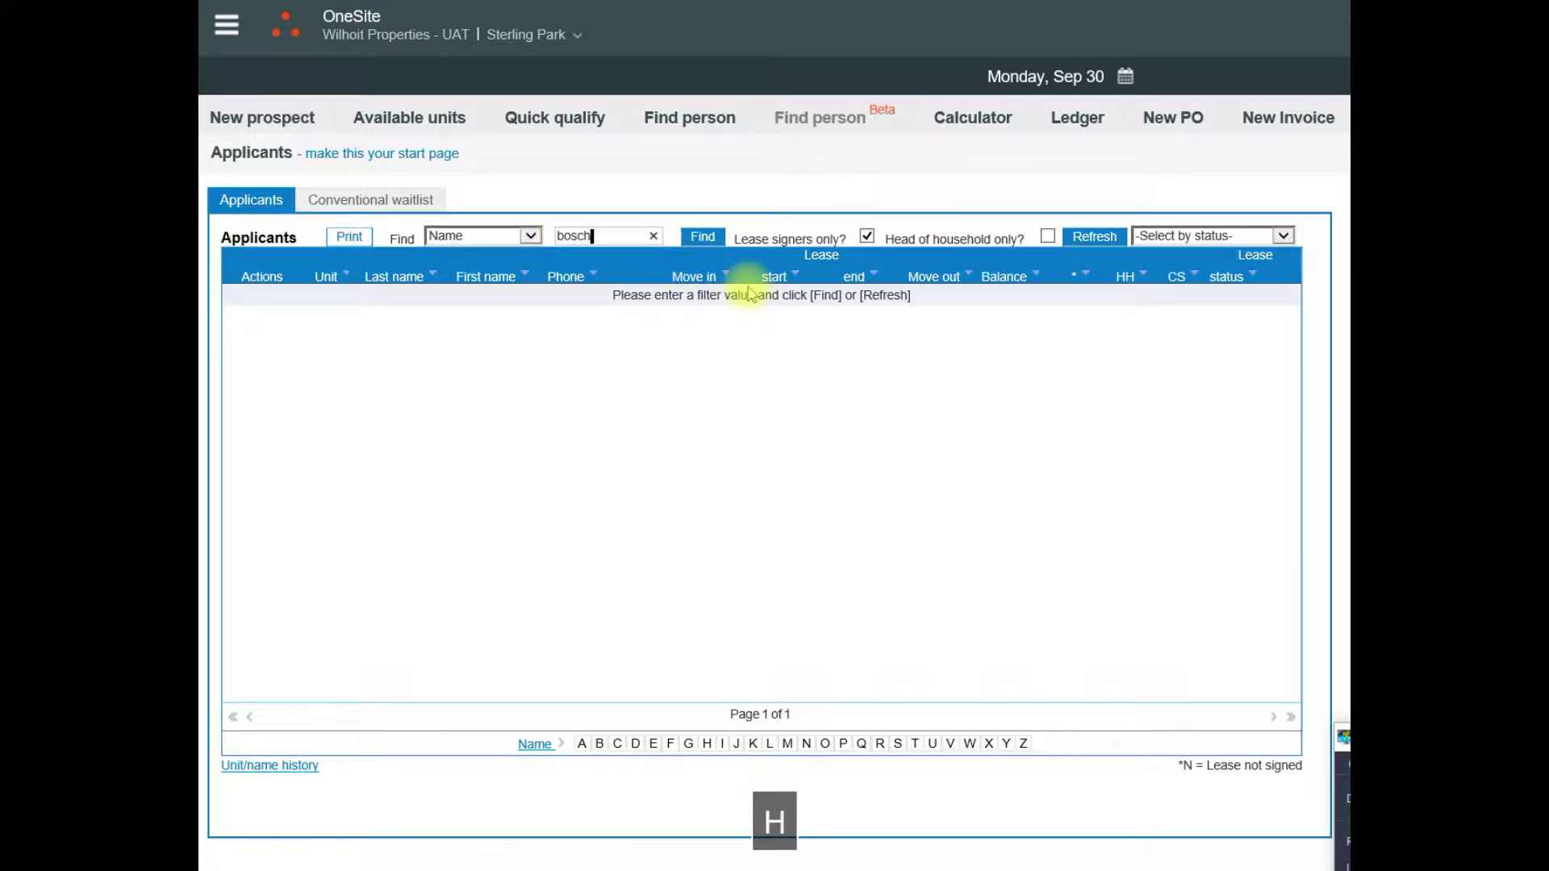
pyautogui.click(700, 237)
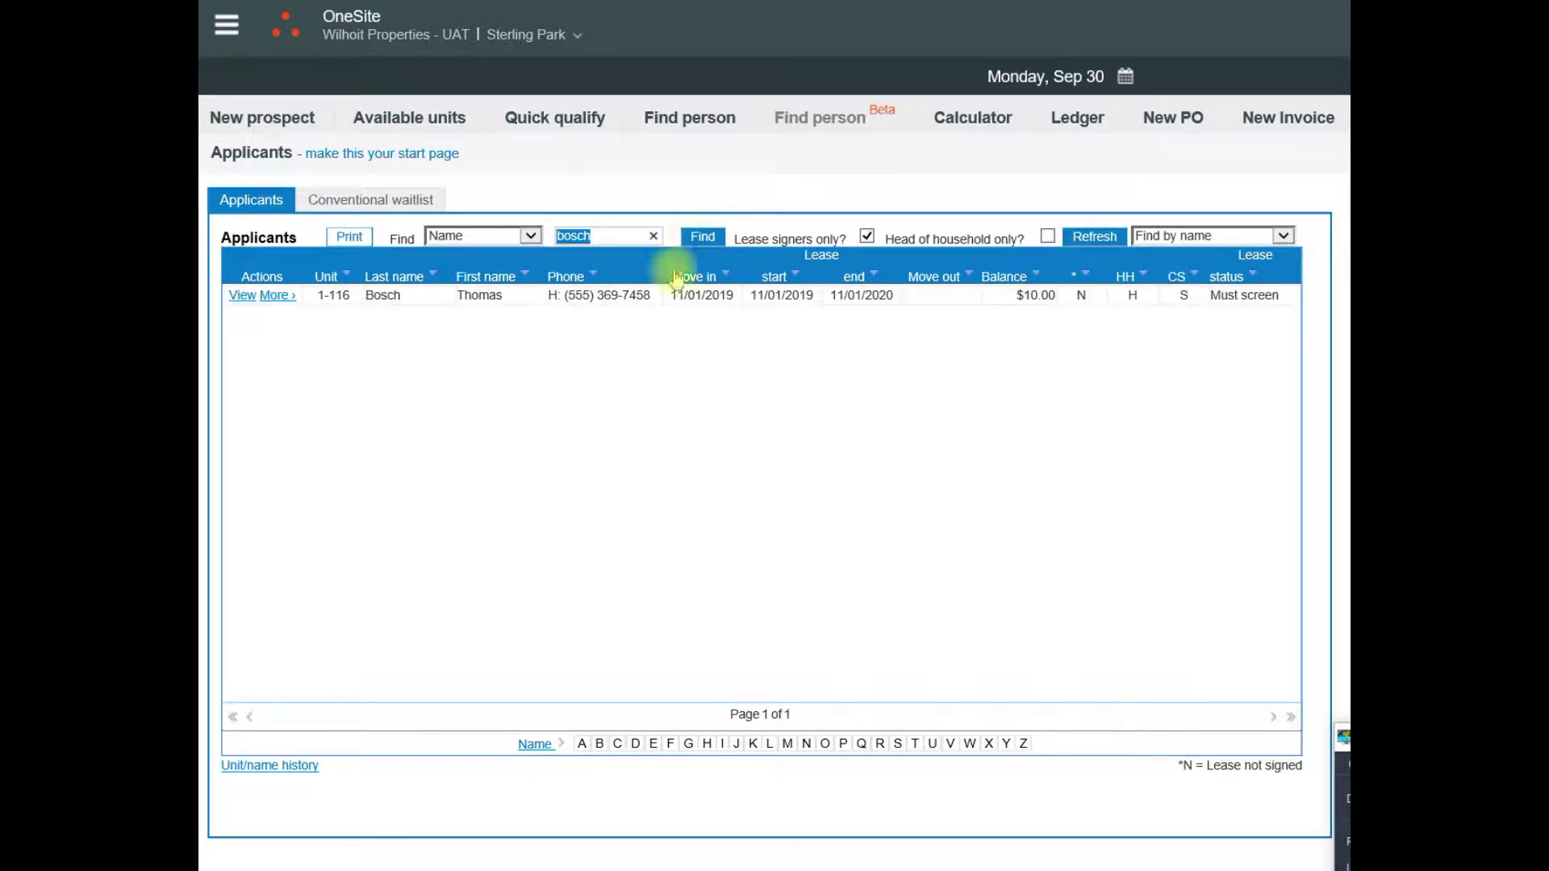
pyautogui.click(240, 297)
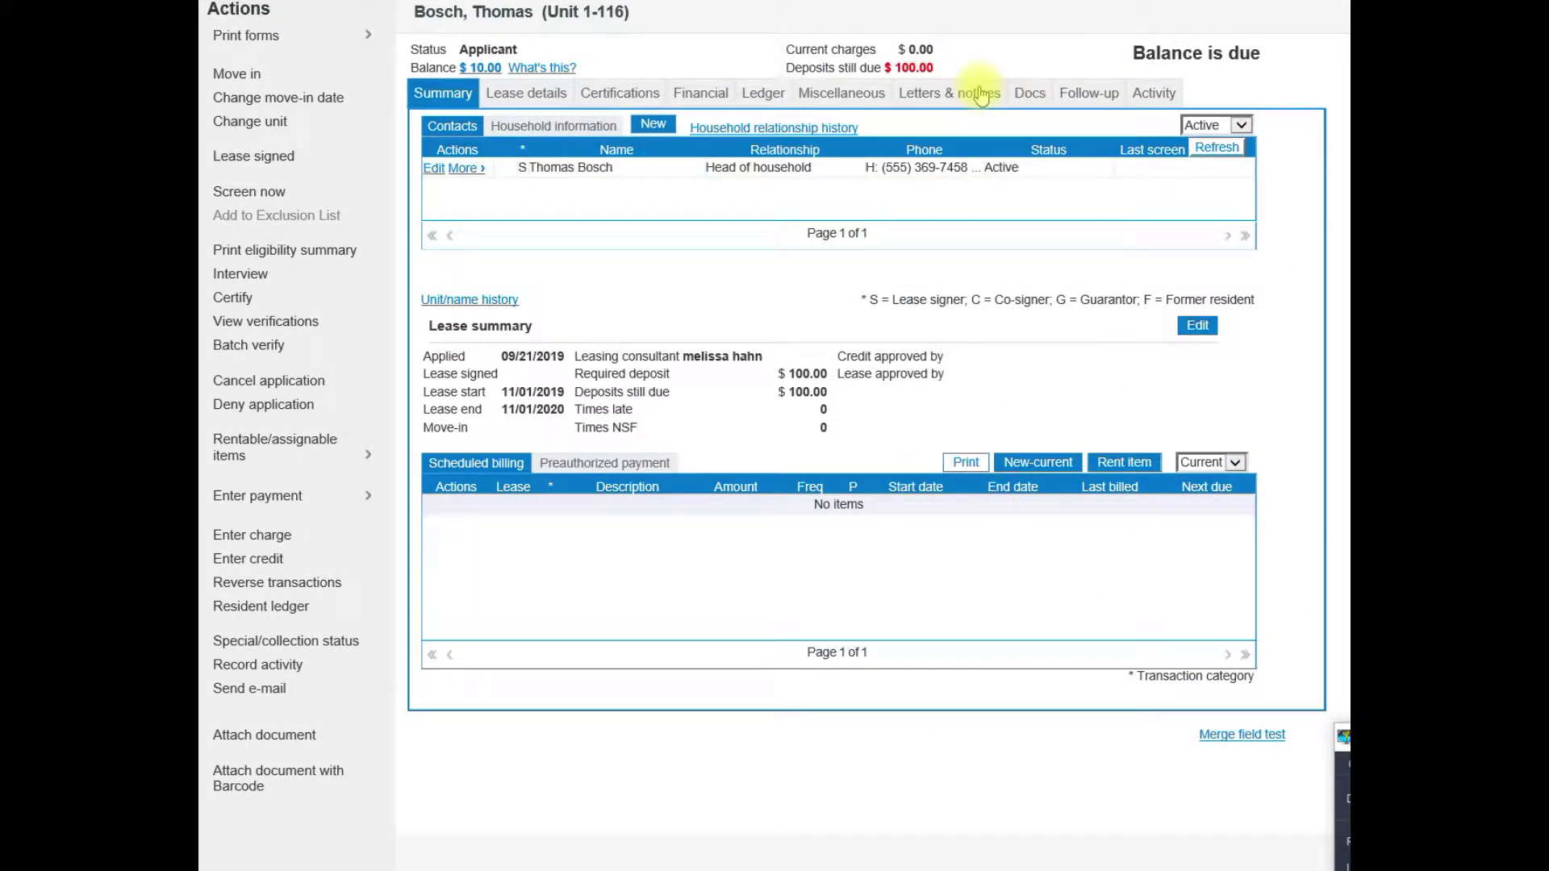
# In Docs, expand the applicant folder and Packets, then open the 2019-11 WPI-Application Packet.
pyautogui.click(1018, 95)
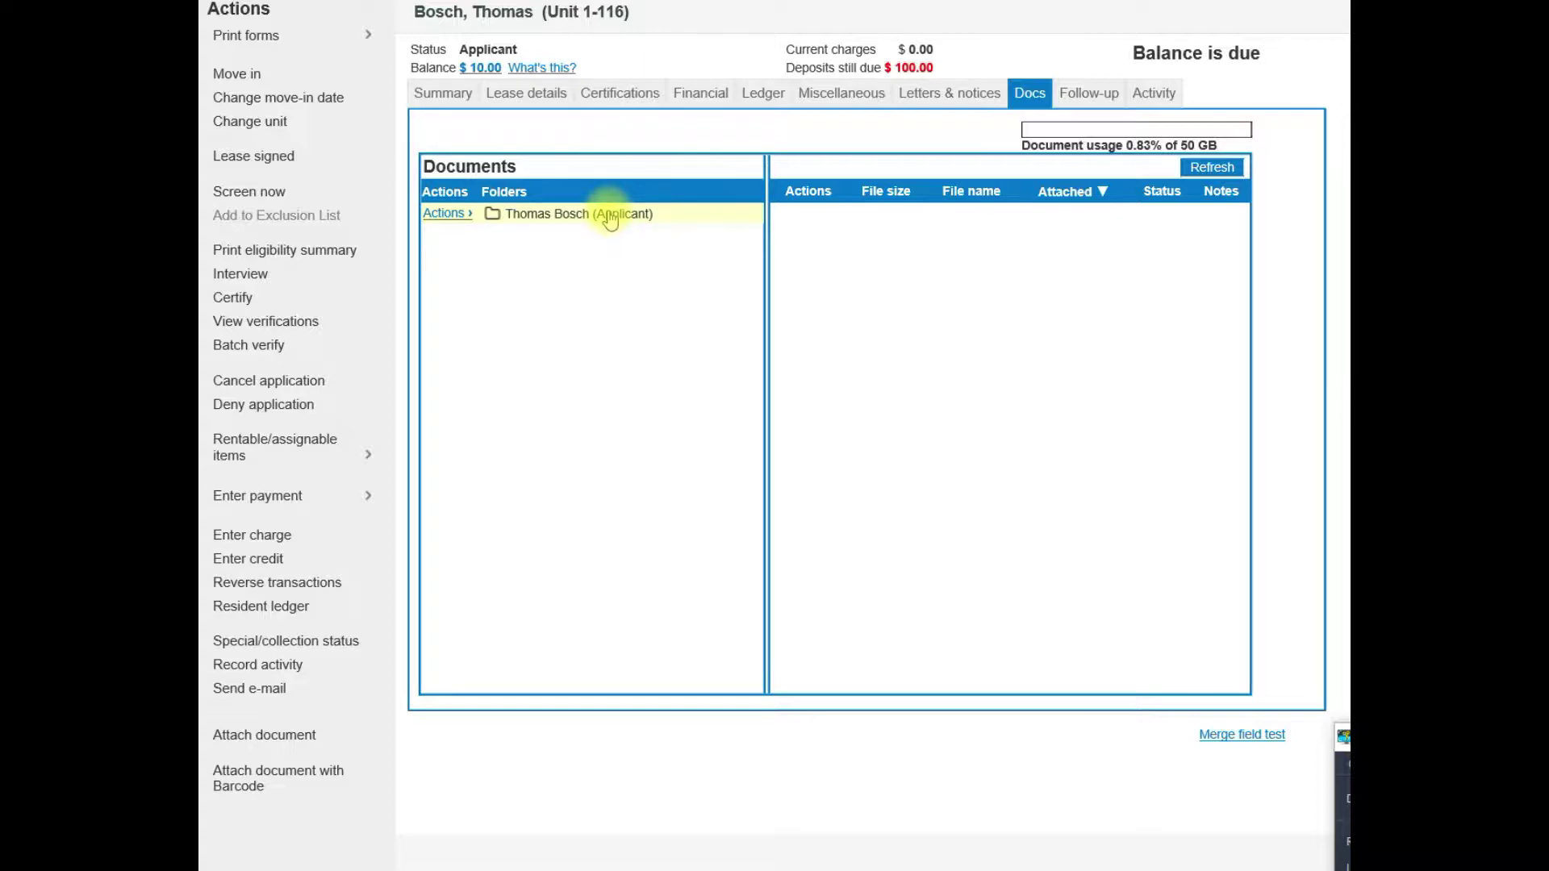
pyautogui.click(611, 215)
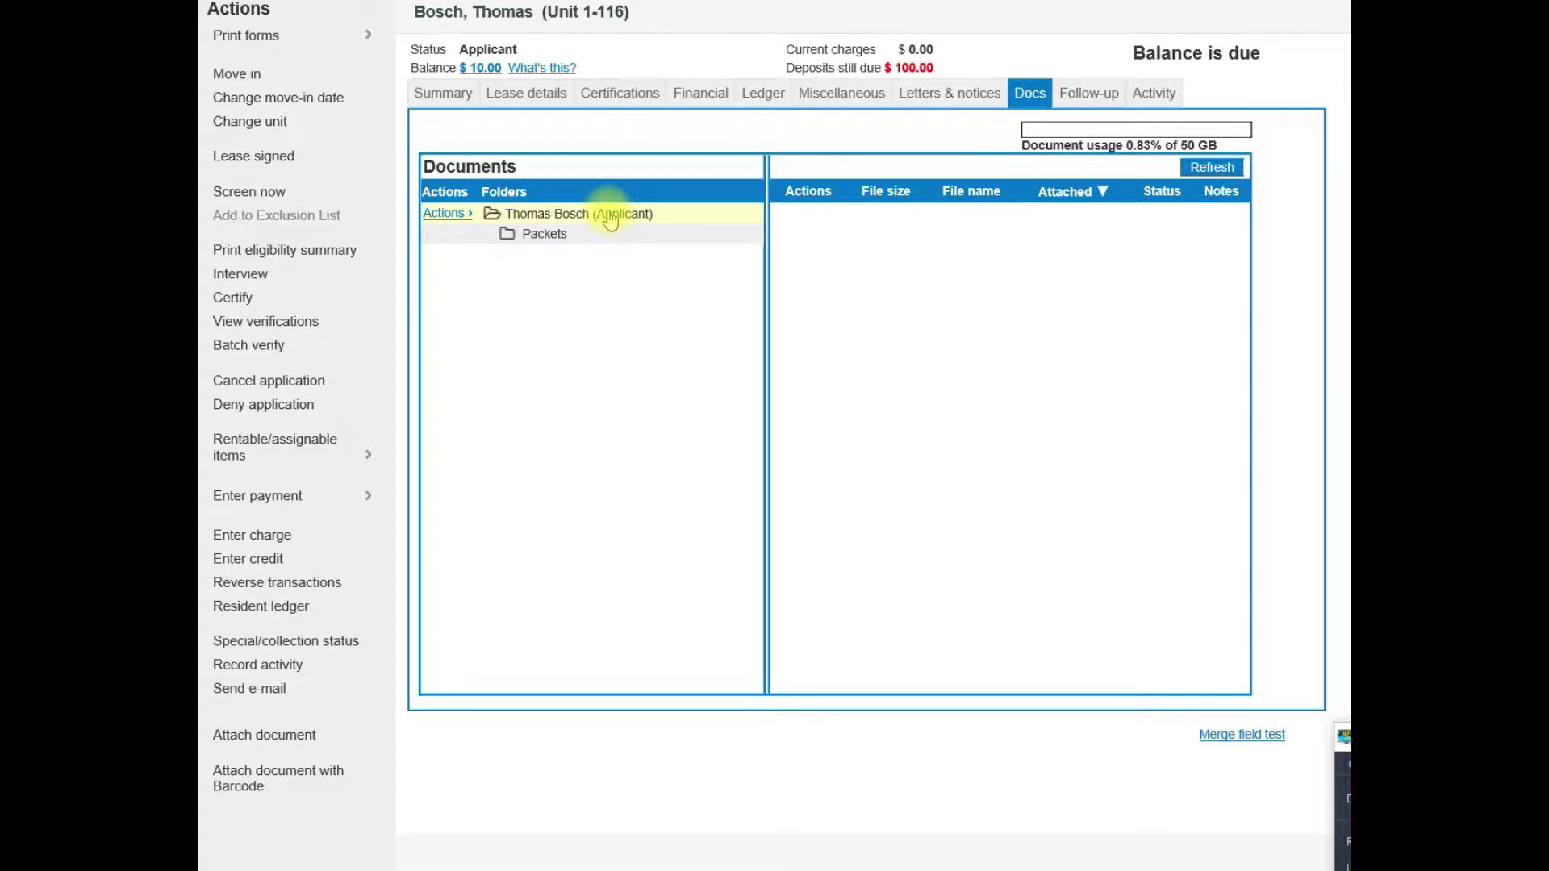
pyautogui.click(579, 242)
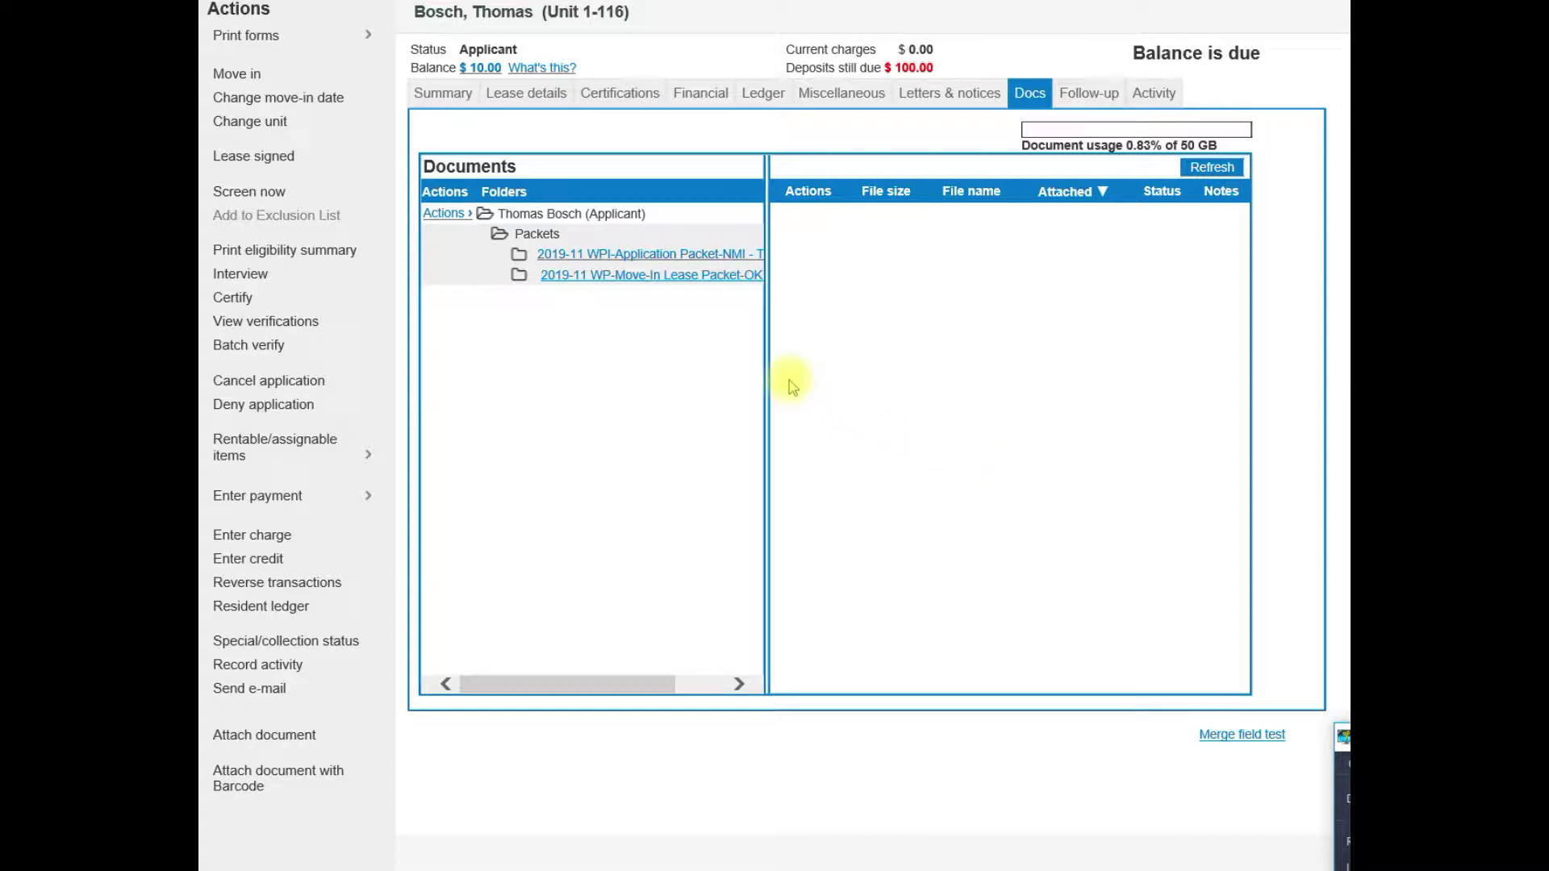
pyautogui.click(667, 257)
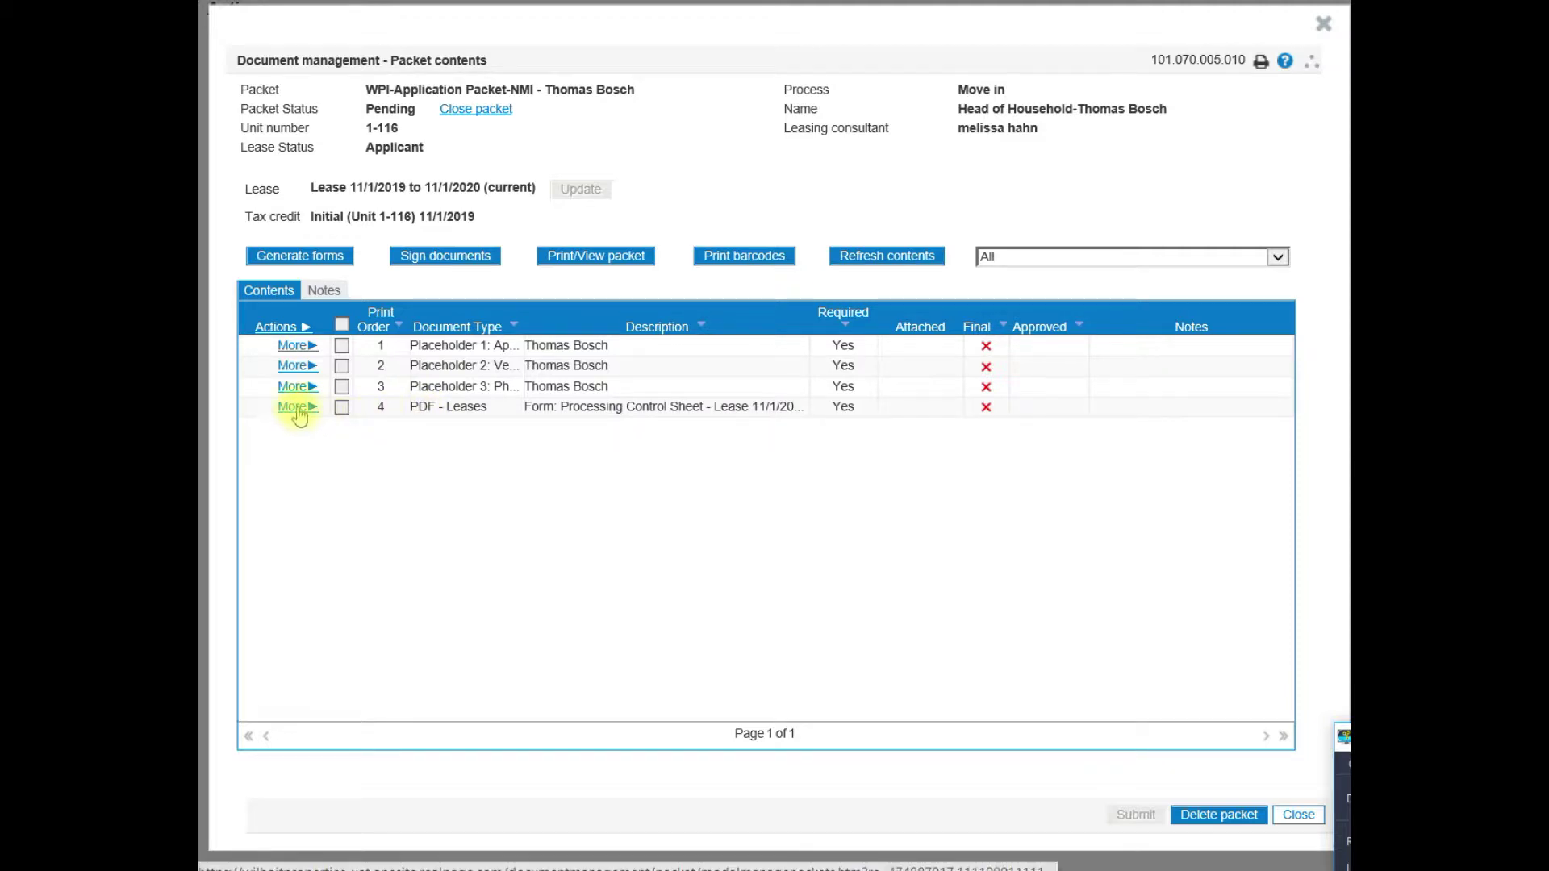
# Generate the Processing Control Sheet form into the WPI packet.
pyautogui.click(291, 267)
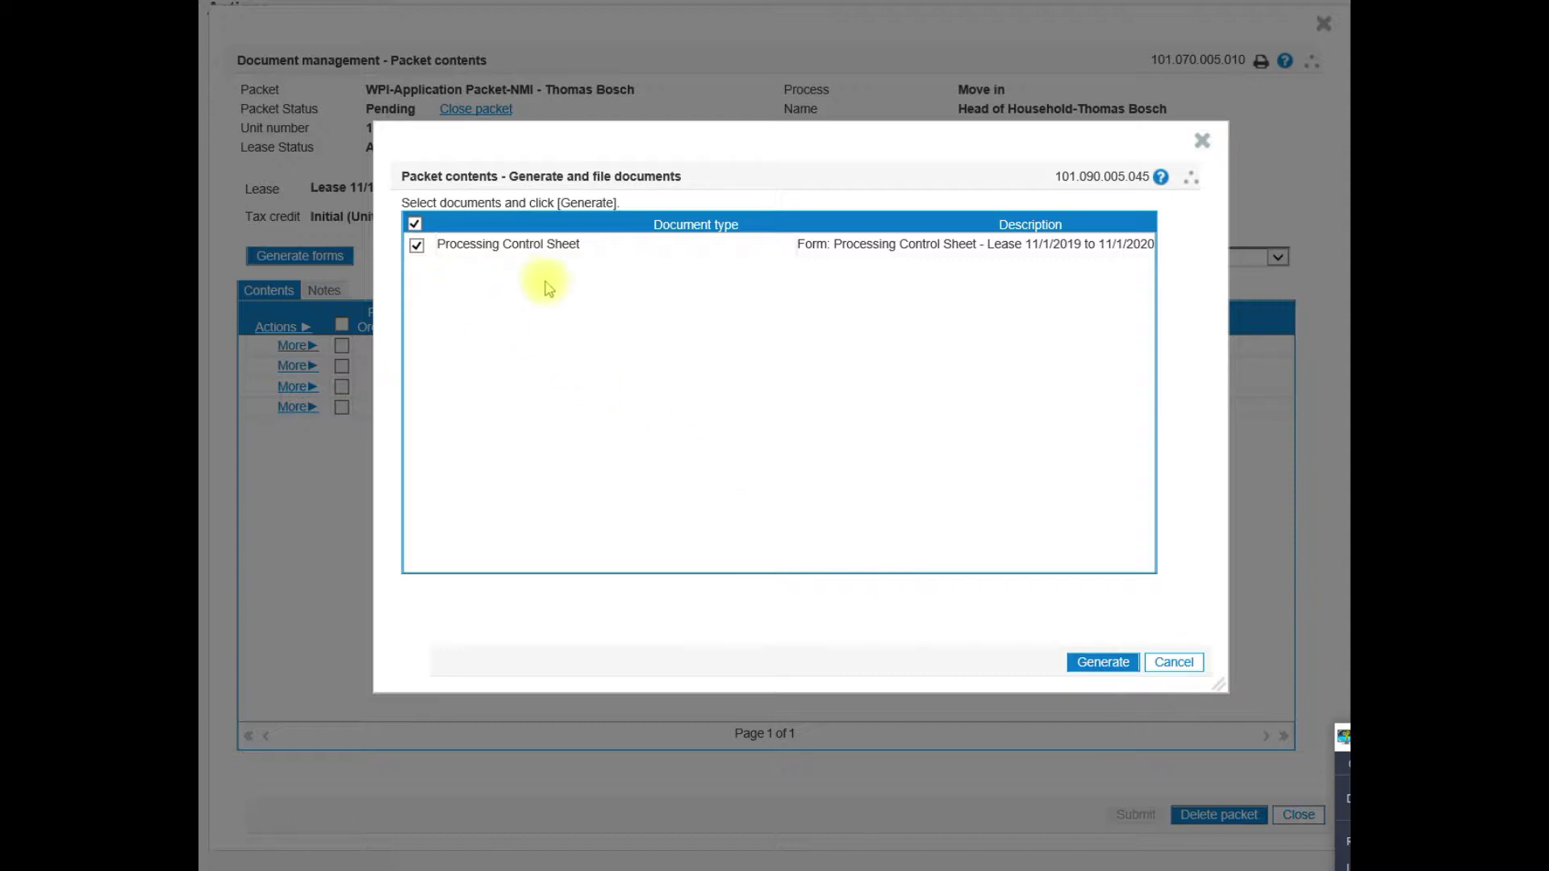
pyautogui.click(1093, 661)
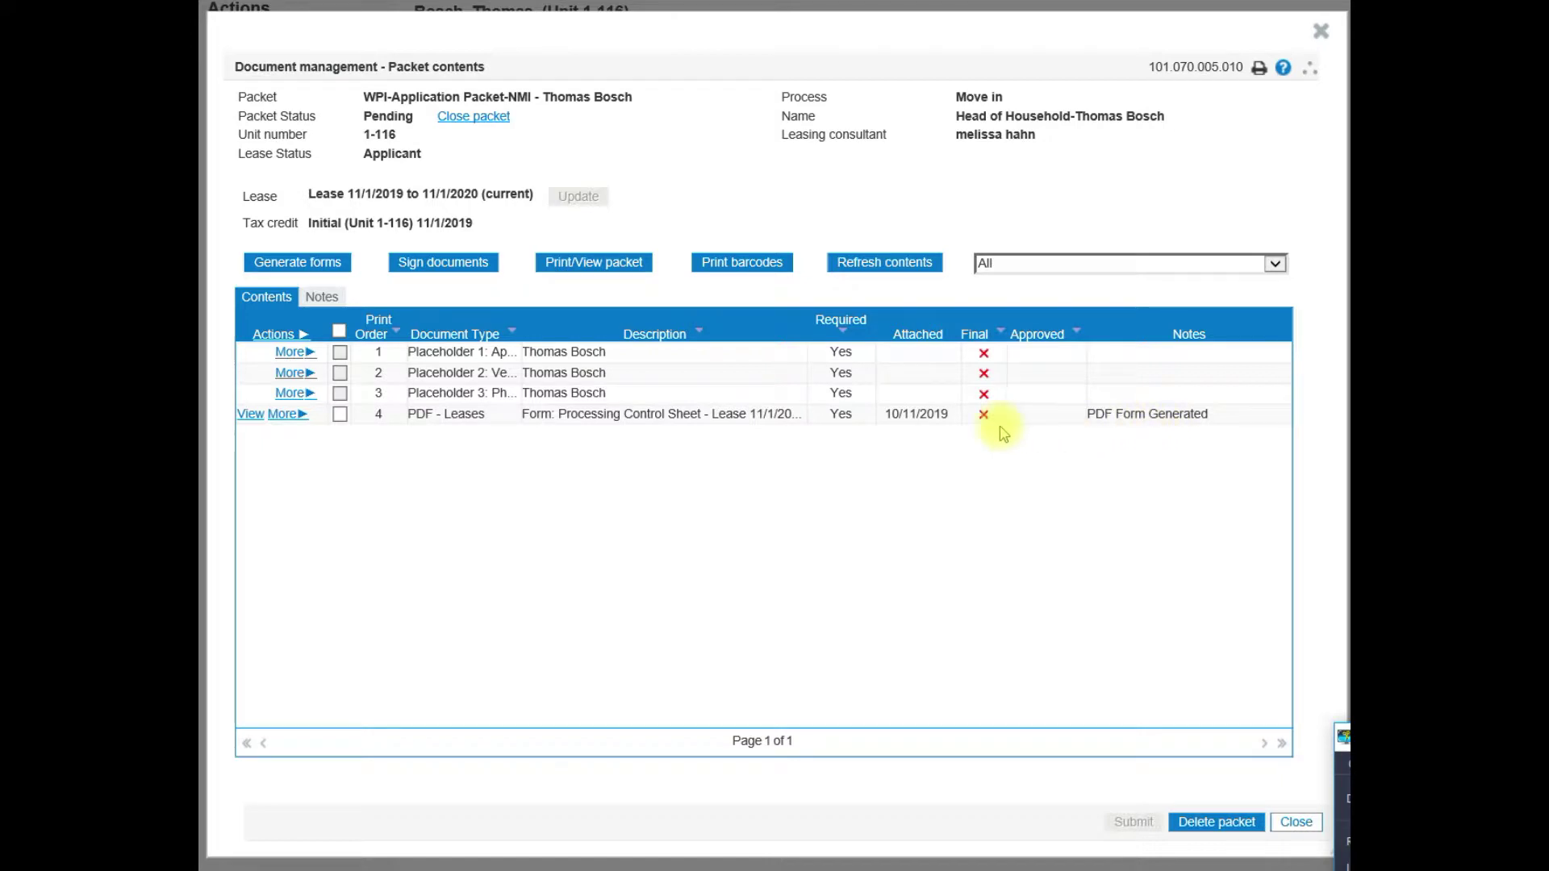
# Review the generated Processing Control Sheet PDF, then begin attaching a document to Placeholder 1: Application.
pyautogui.click(252, 413)
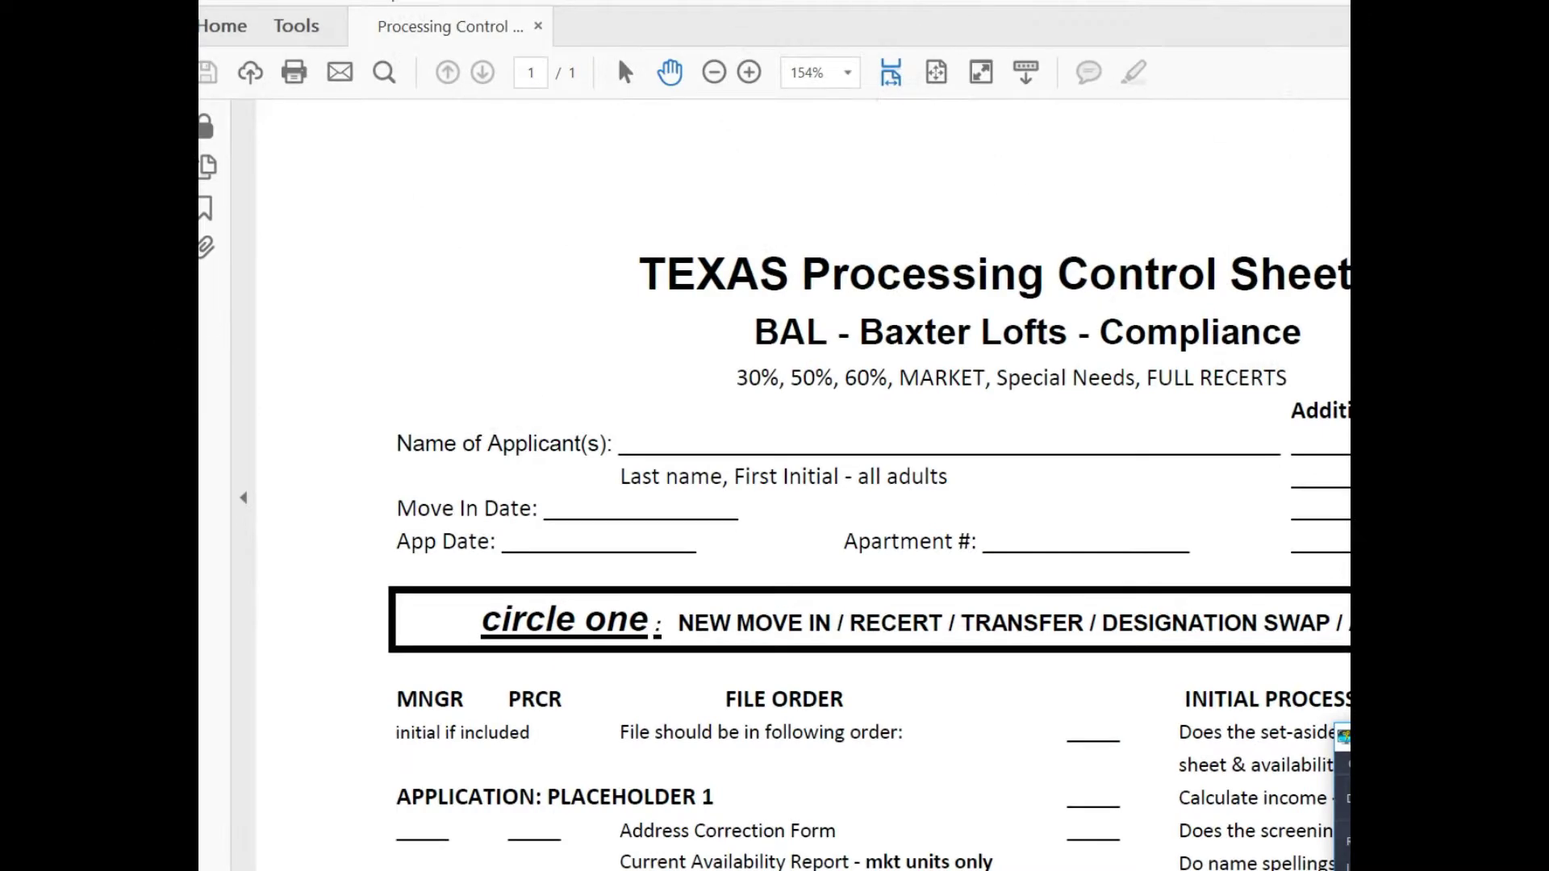
pyautogui.scroll(-5, 869, 555)
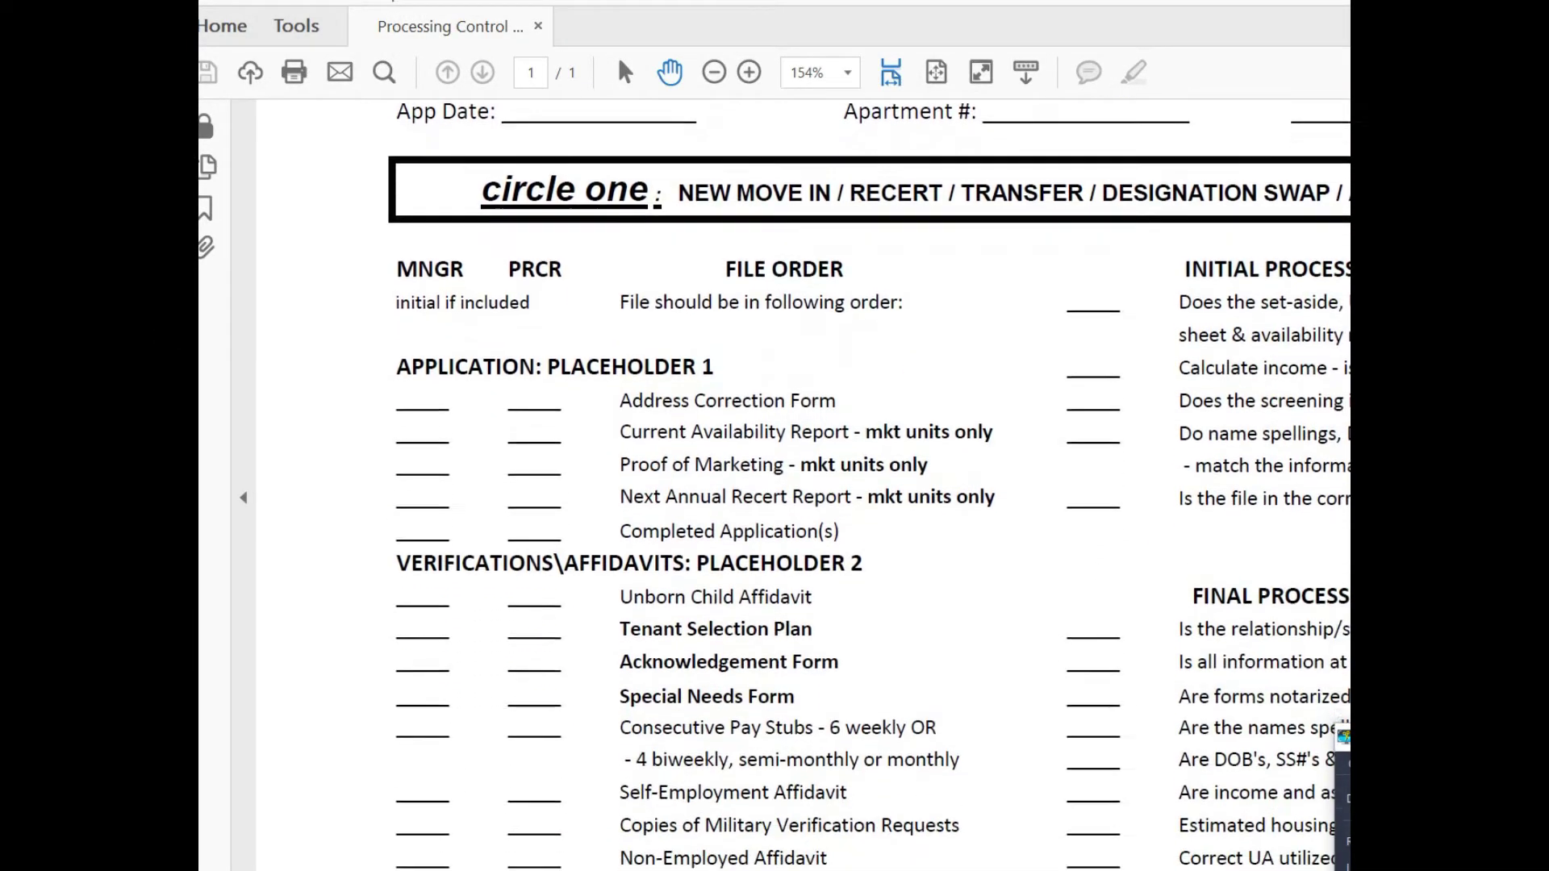
pyautogui.scroll(-10, 869, 555)
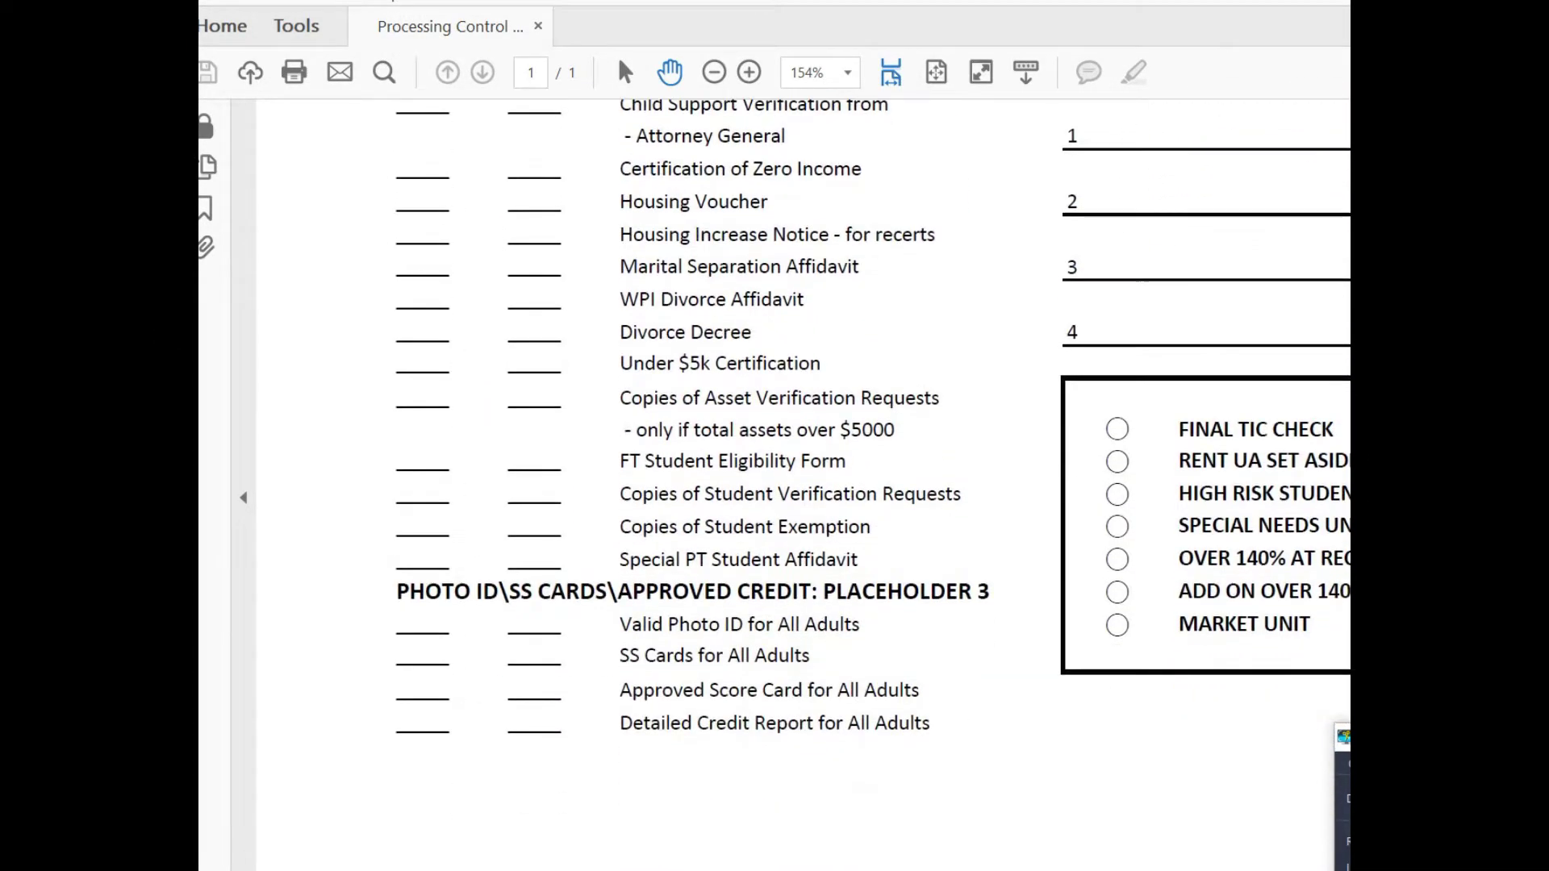
pyautogui.scroll(7, 869, 554)
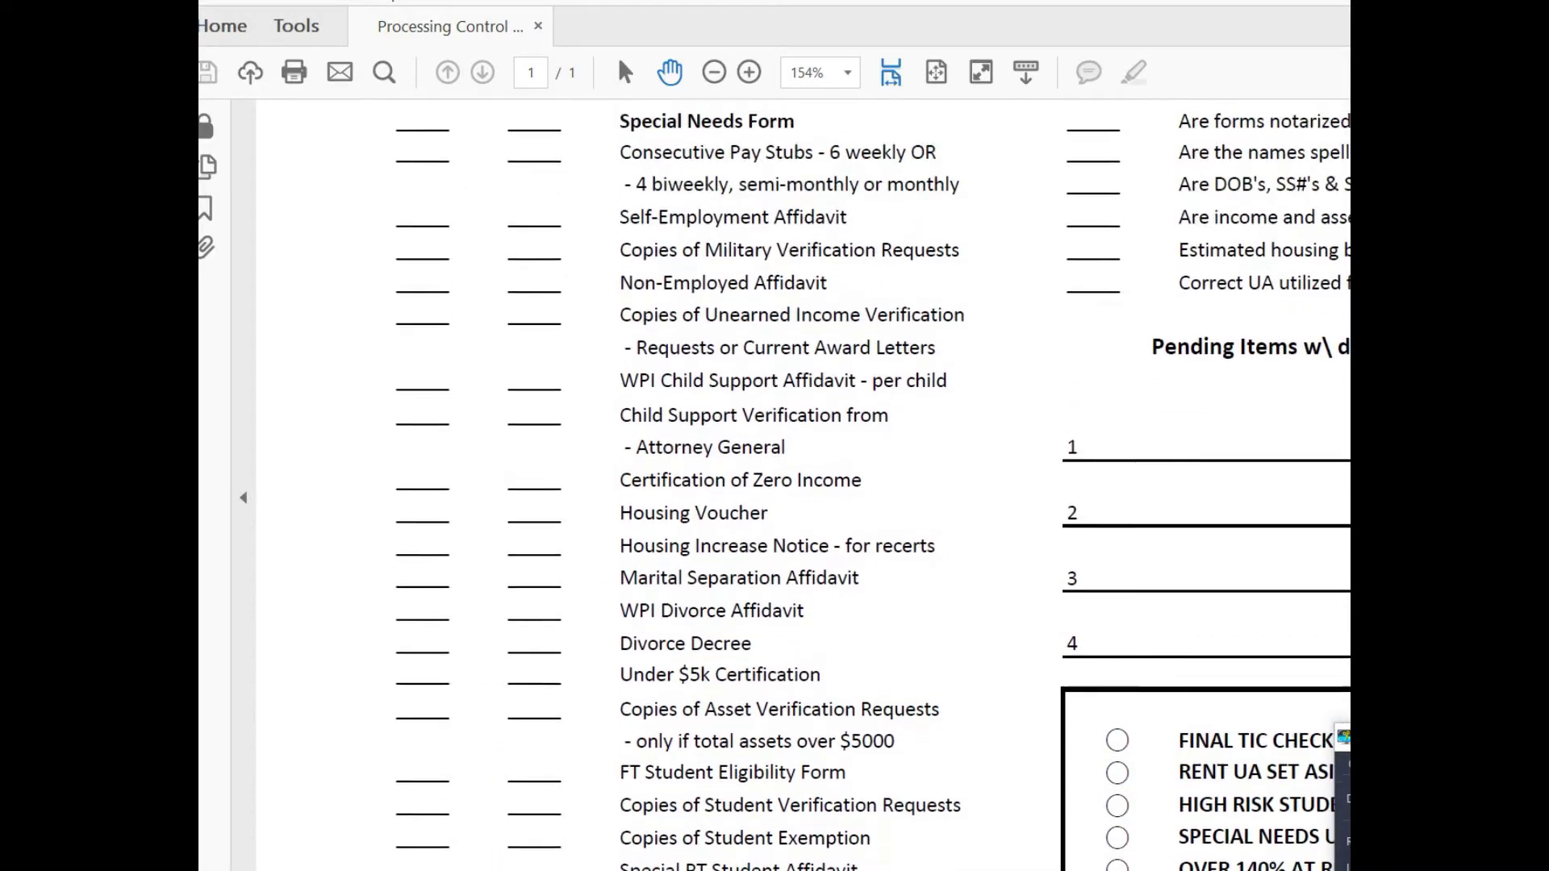
pyautogui.scroll(9, 869, 554)
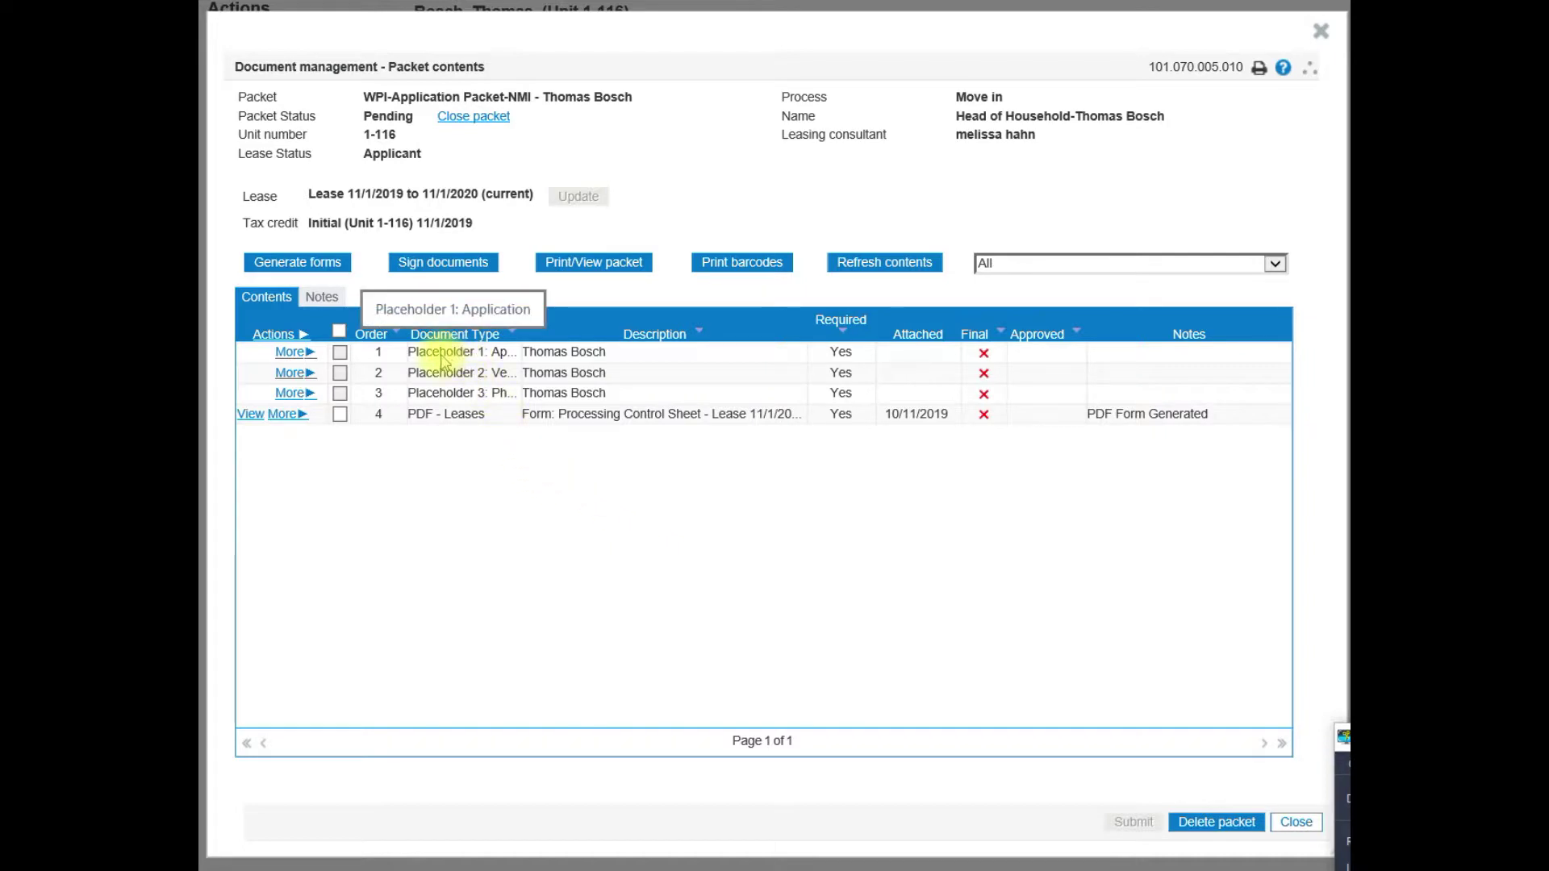
pyautogui.click(305, 355)
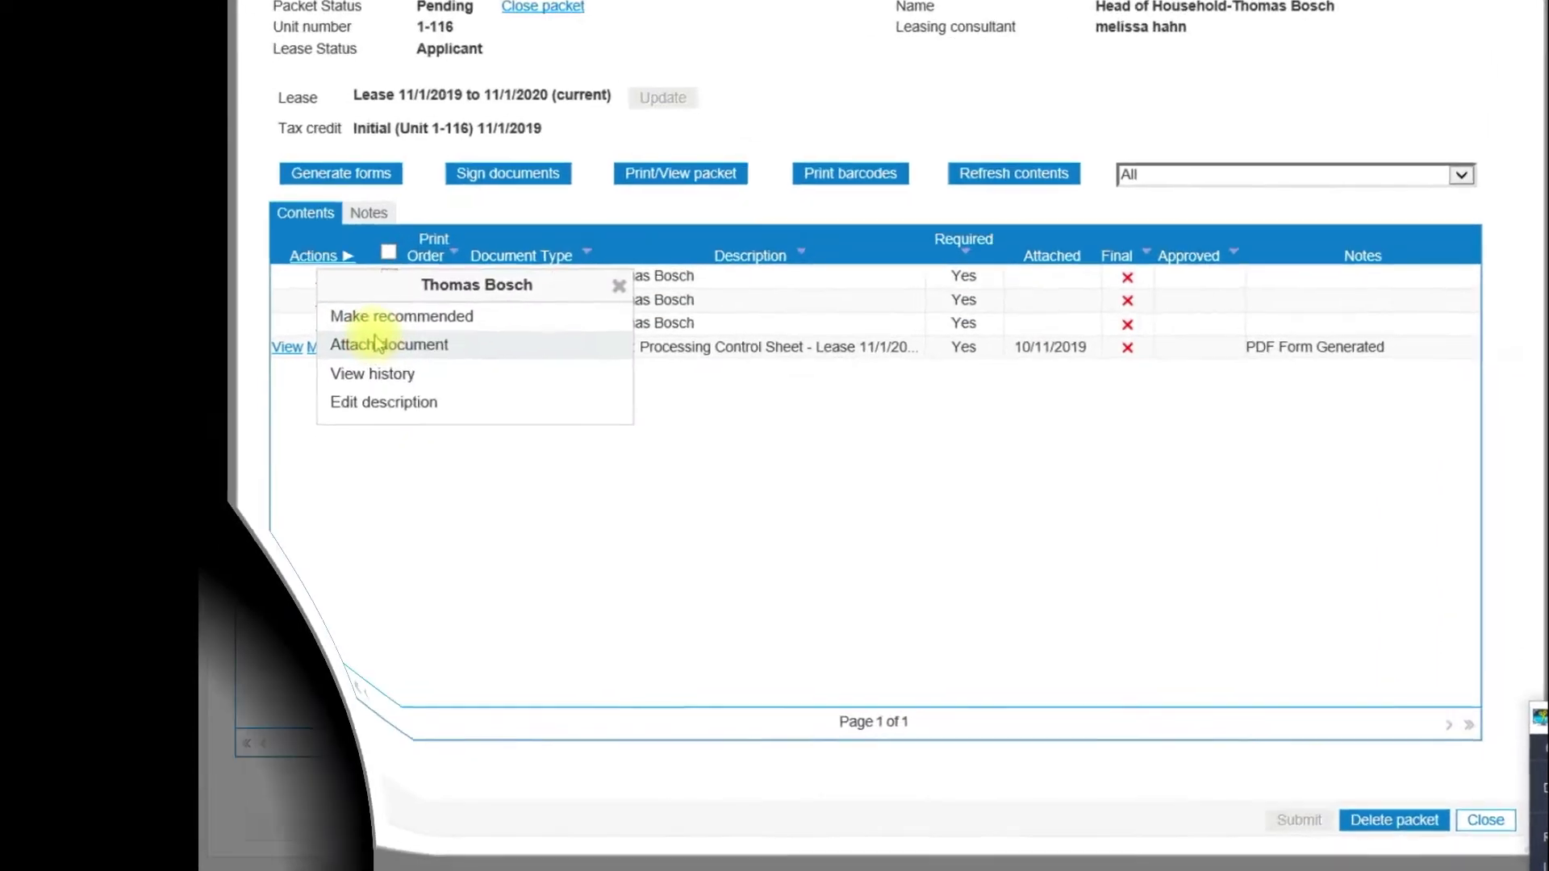
pyautogui.click(377, 345)
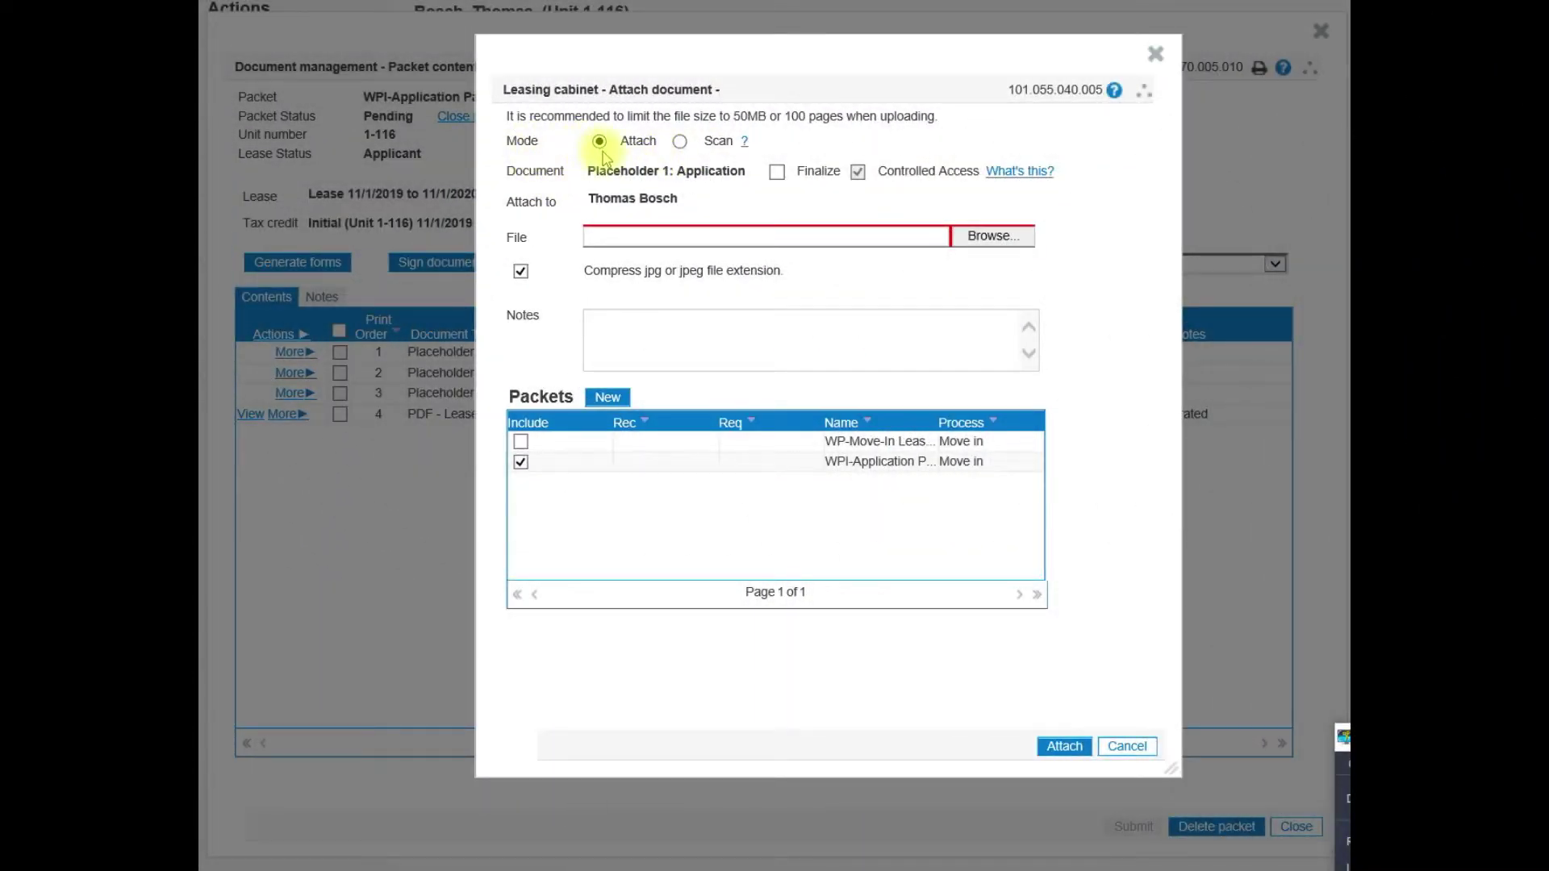
# Attach P1-Application.pdf from the SCANS folder to Placeholder 1, marked final.
pyautogui.click(778, 175)
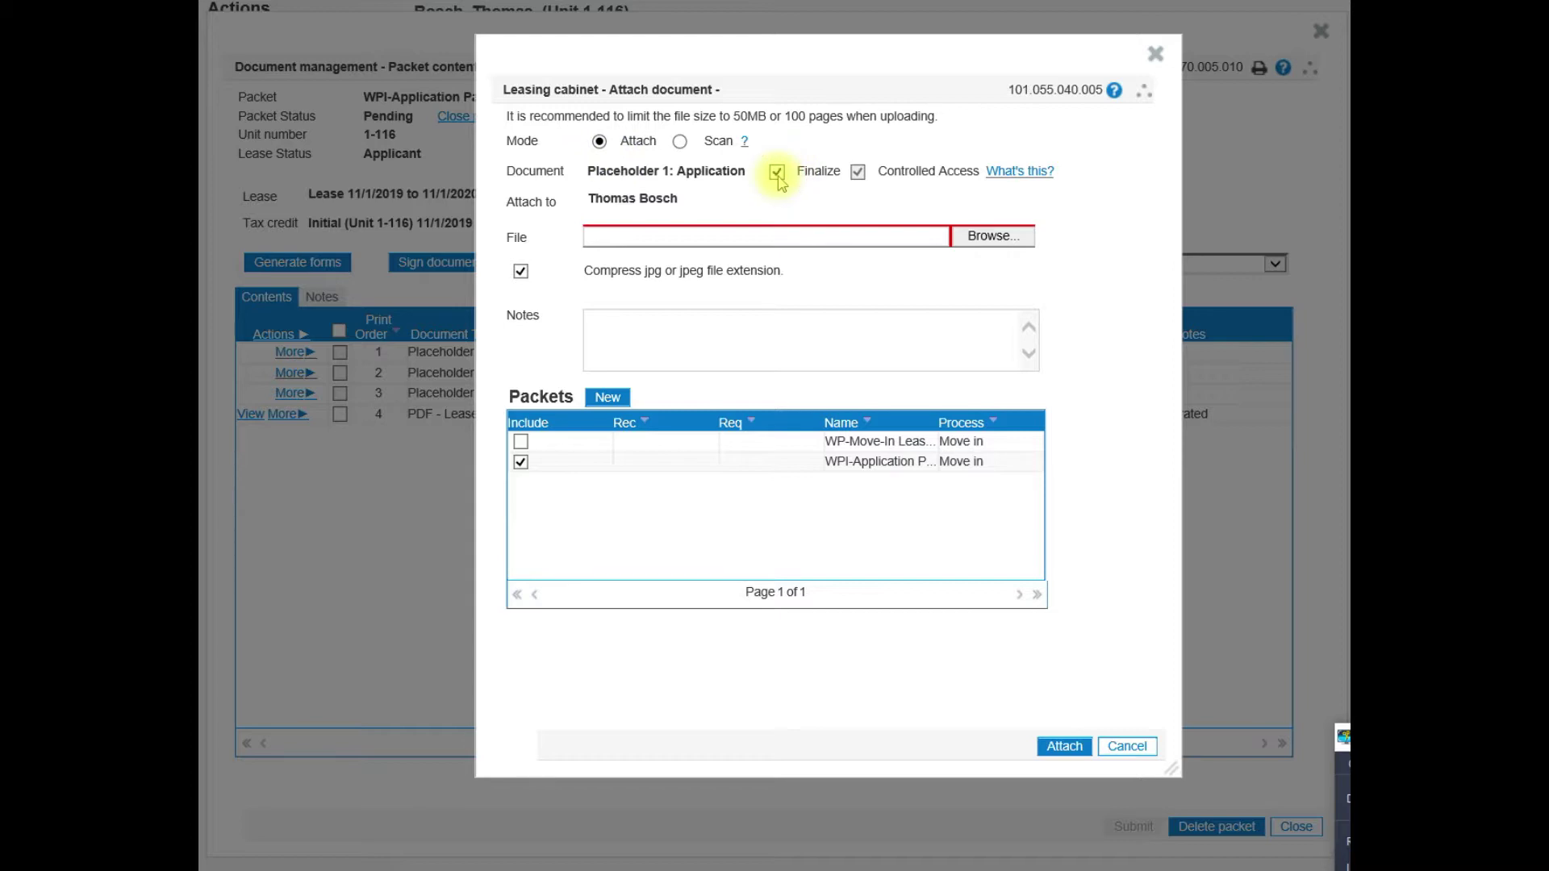
pyautogui.click(972, 235)
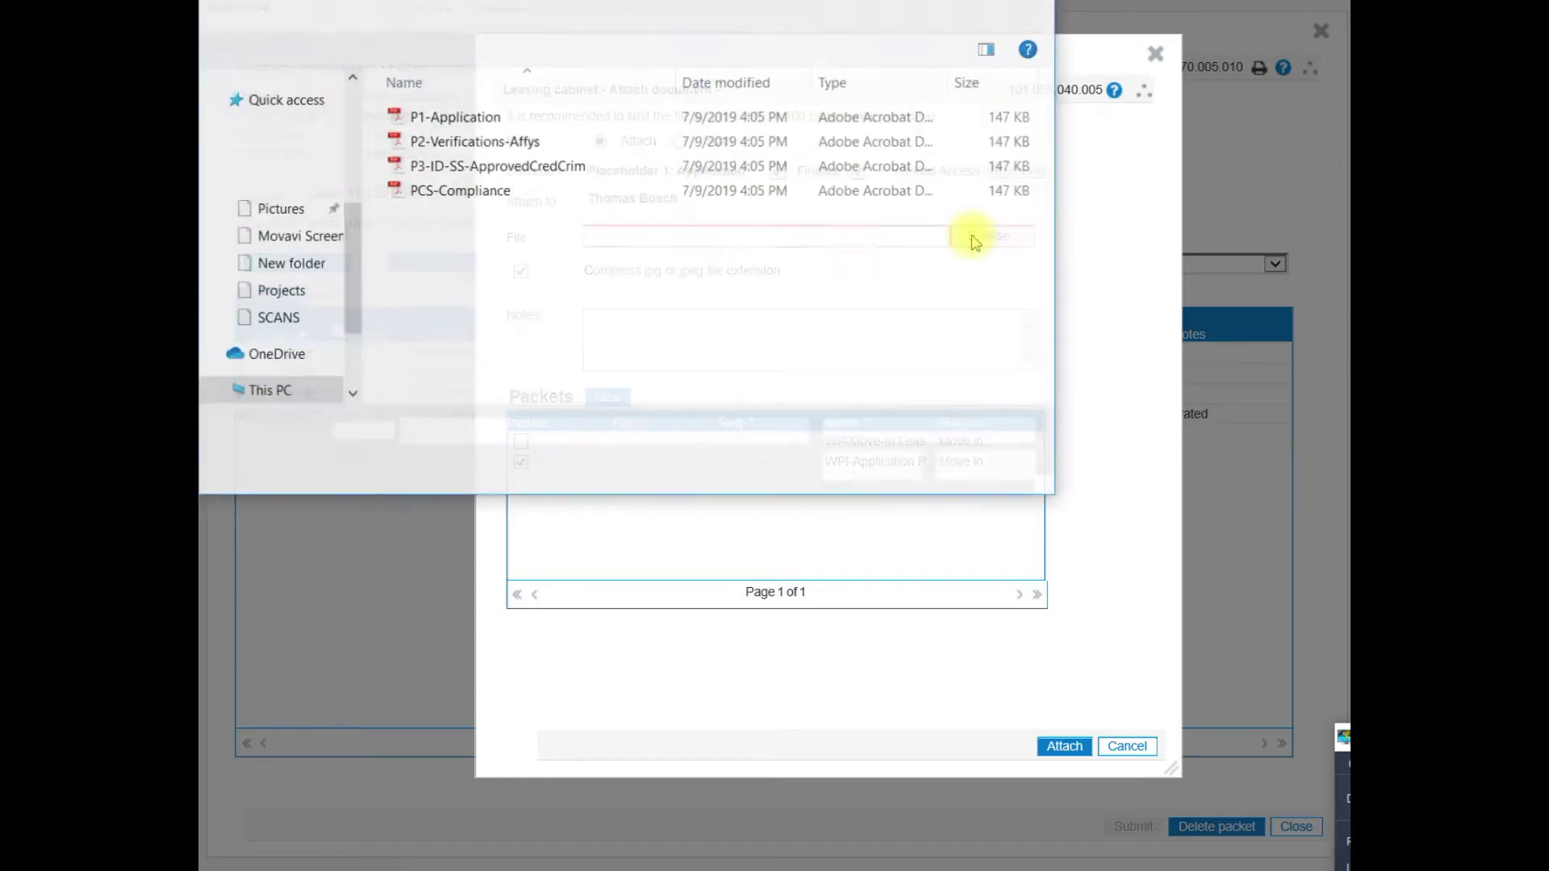
pyautogui.click(499, 121)
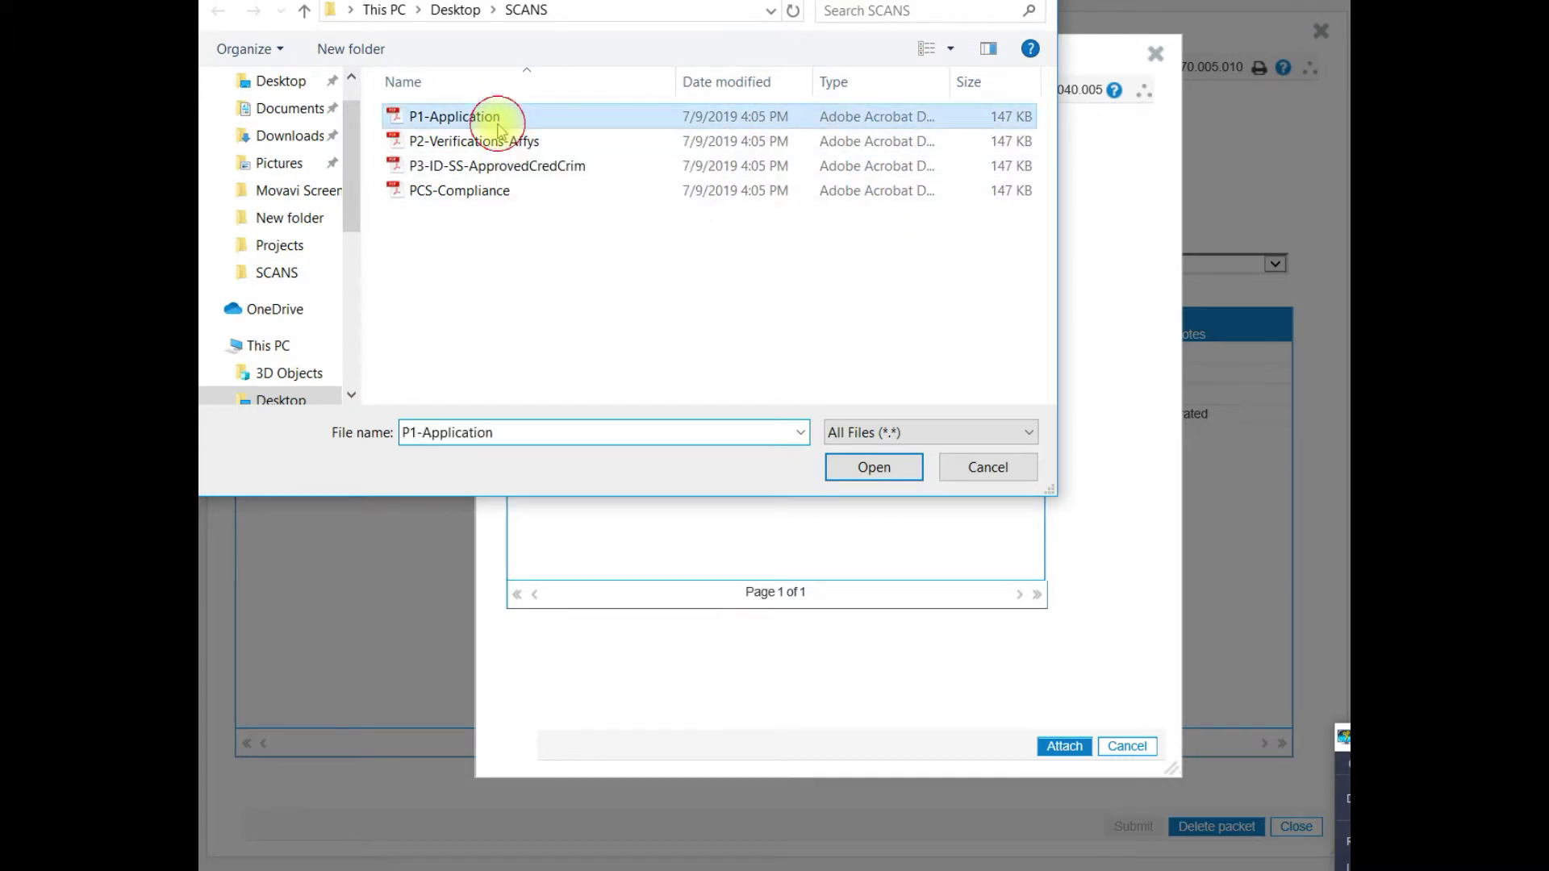
pyautogui.click(872, 470)
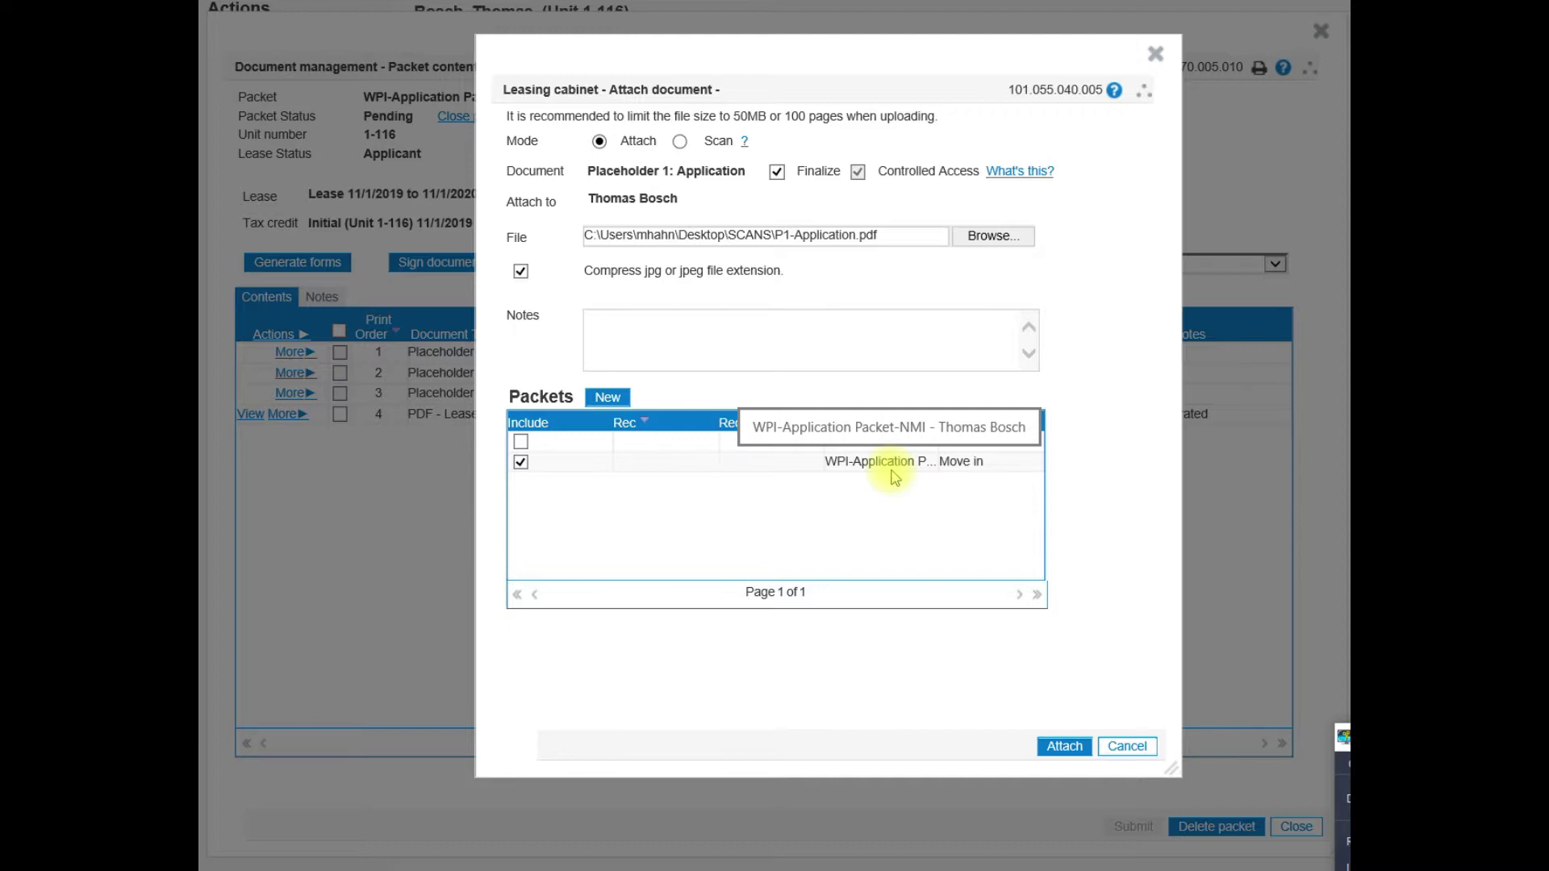
pyautogui.click(1049, 751)
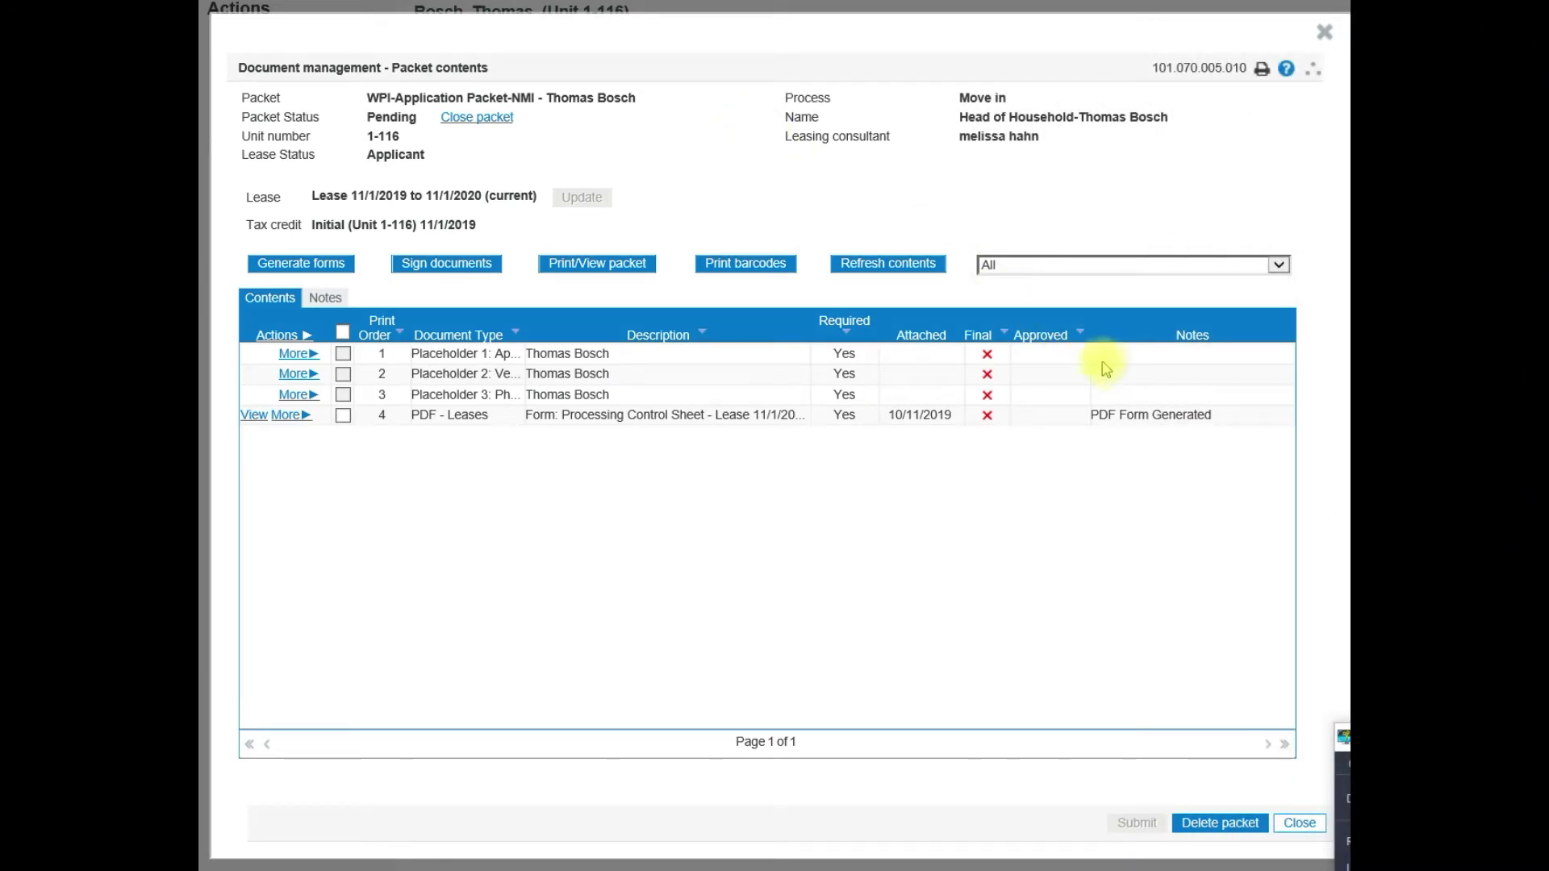
# Refresh the packet contents to show Placeholders 2 and 3 attached and final.
pyautogui.click(872, 264)
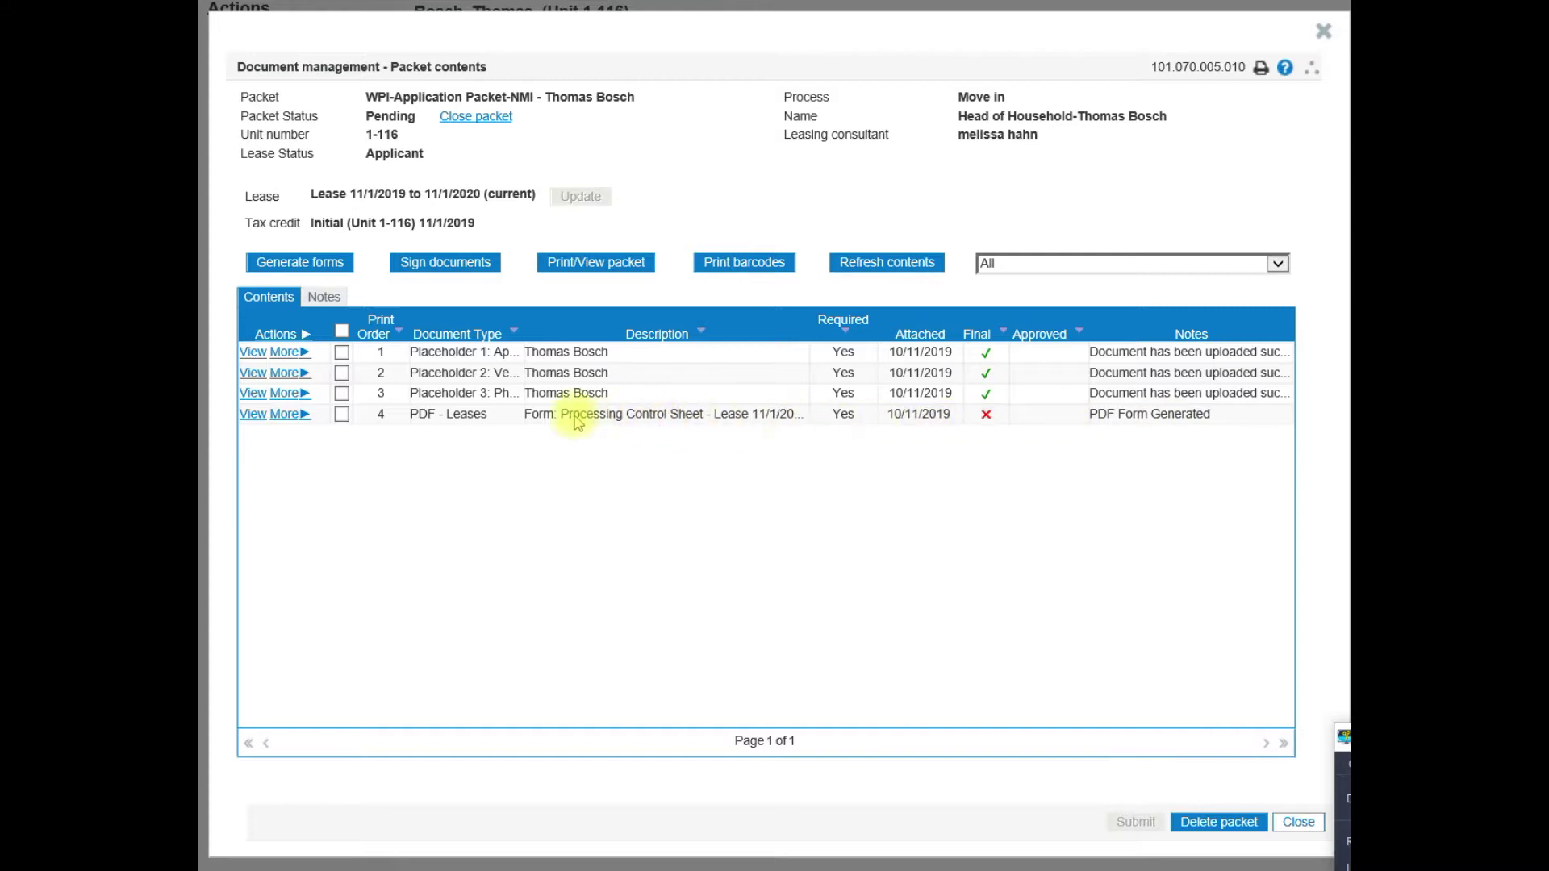
pyautogui.click(284, 414)
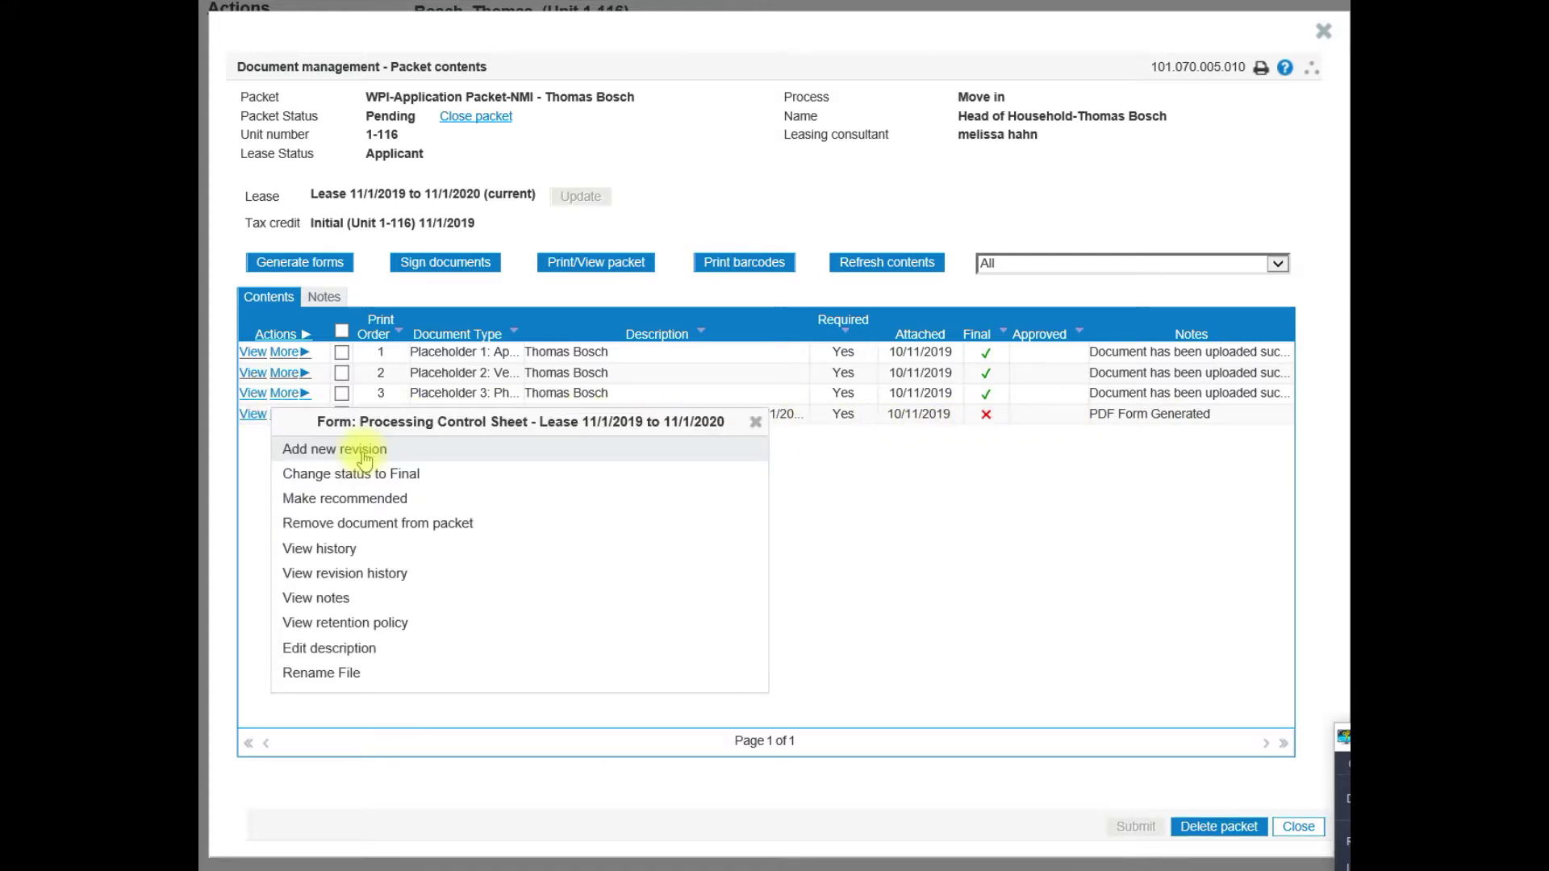
# Upload PCS-Compliance.pdf as a new revision of the Processing Control Sheet and refresh the list.
pyautogui.click(364, 457)
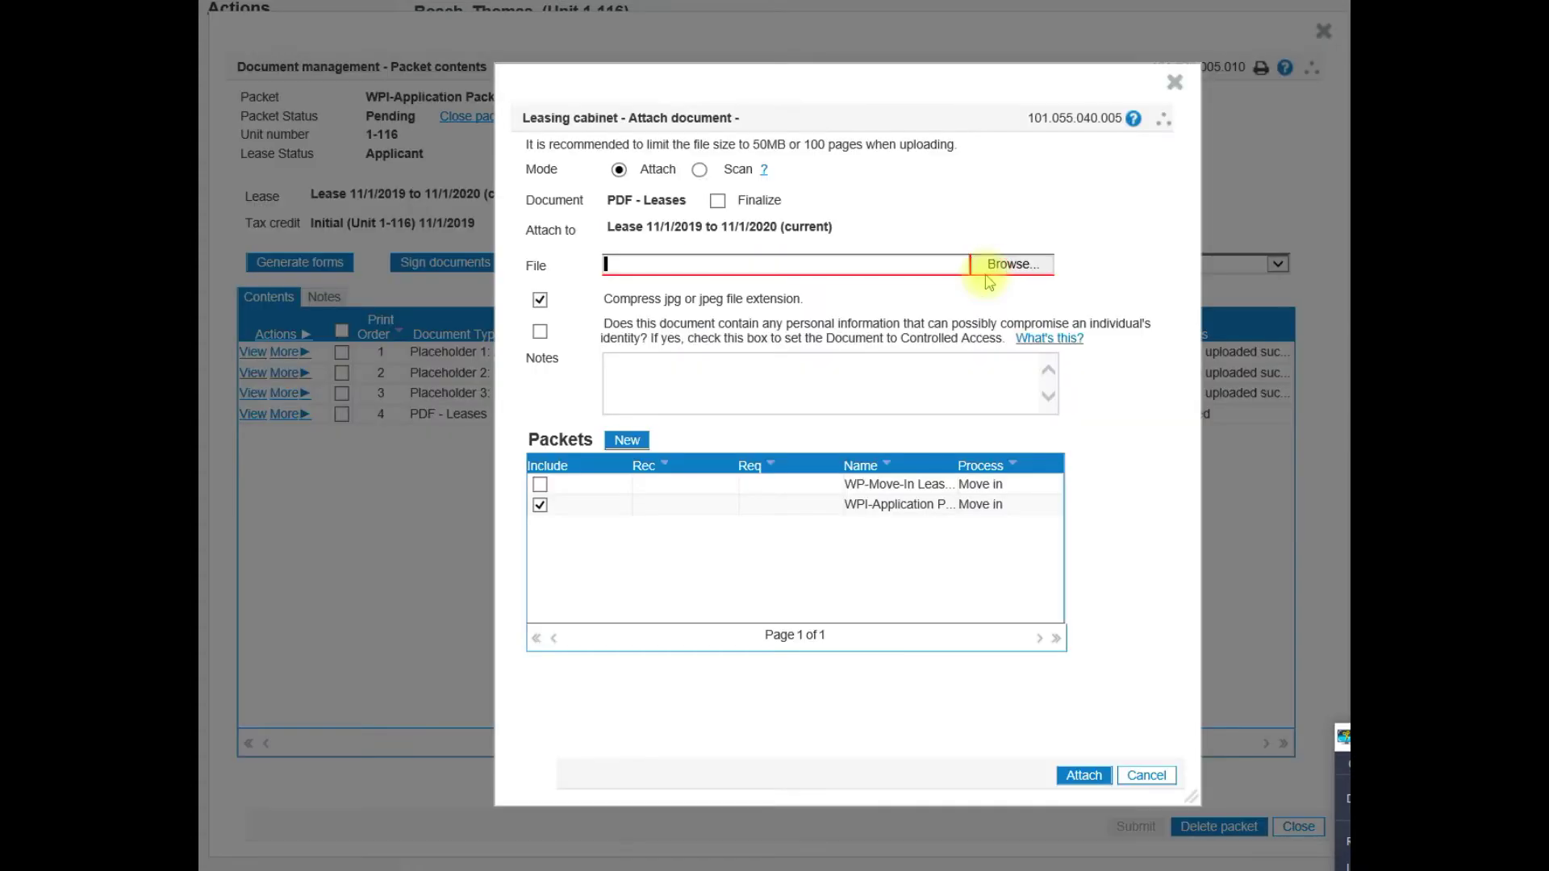
pyautogui.click(991, 259)
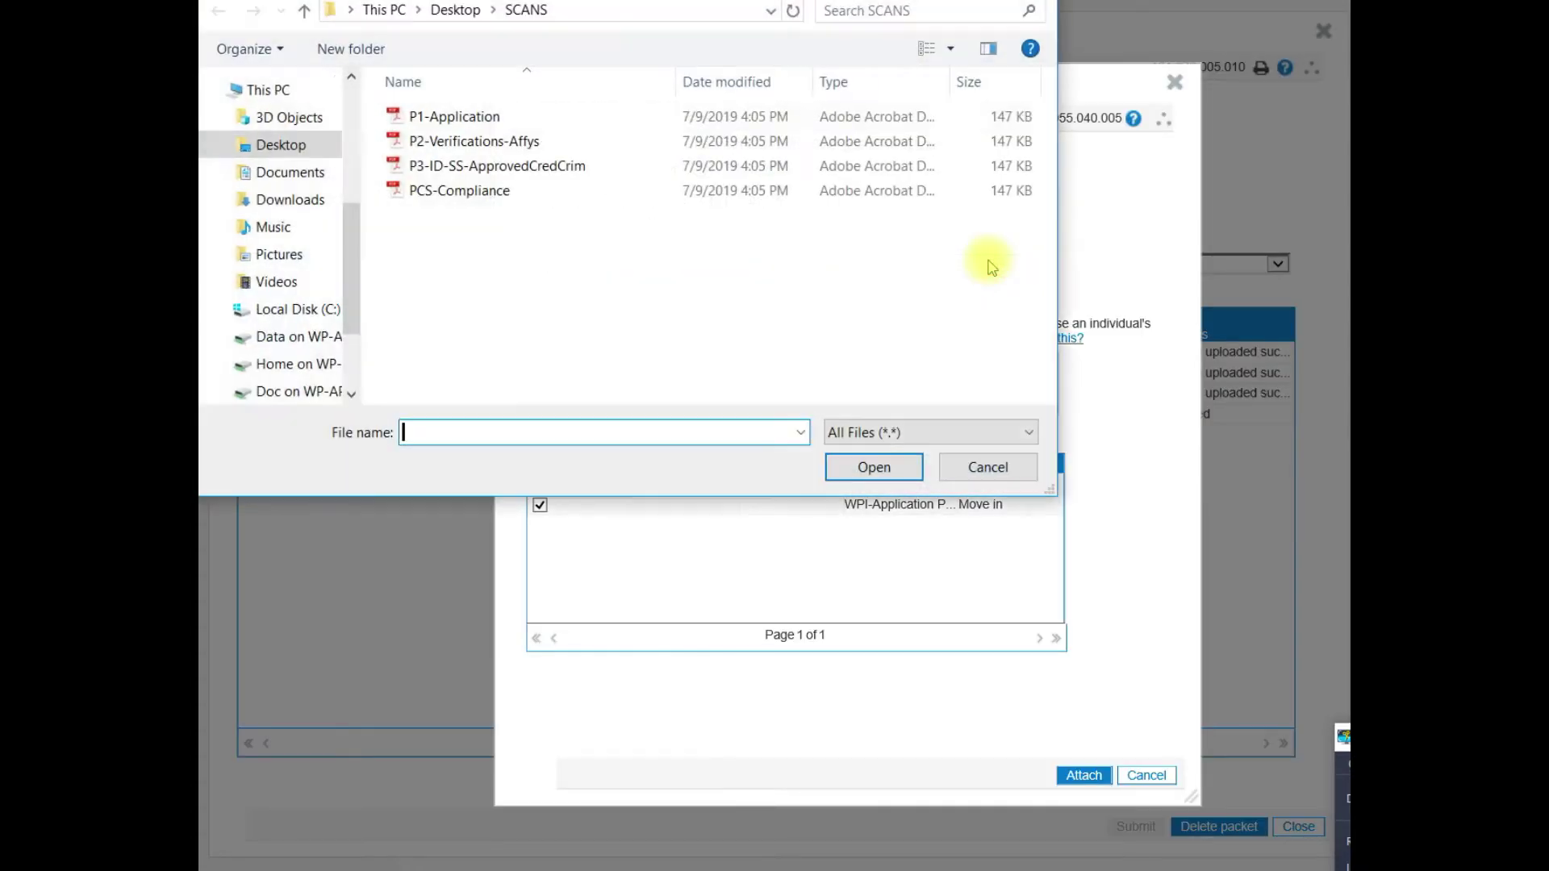
pyautogui.click(484, 191)
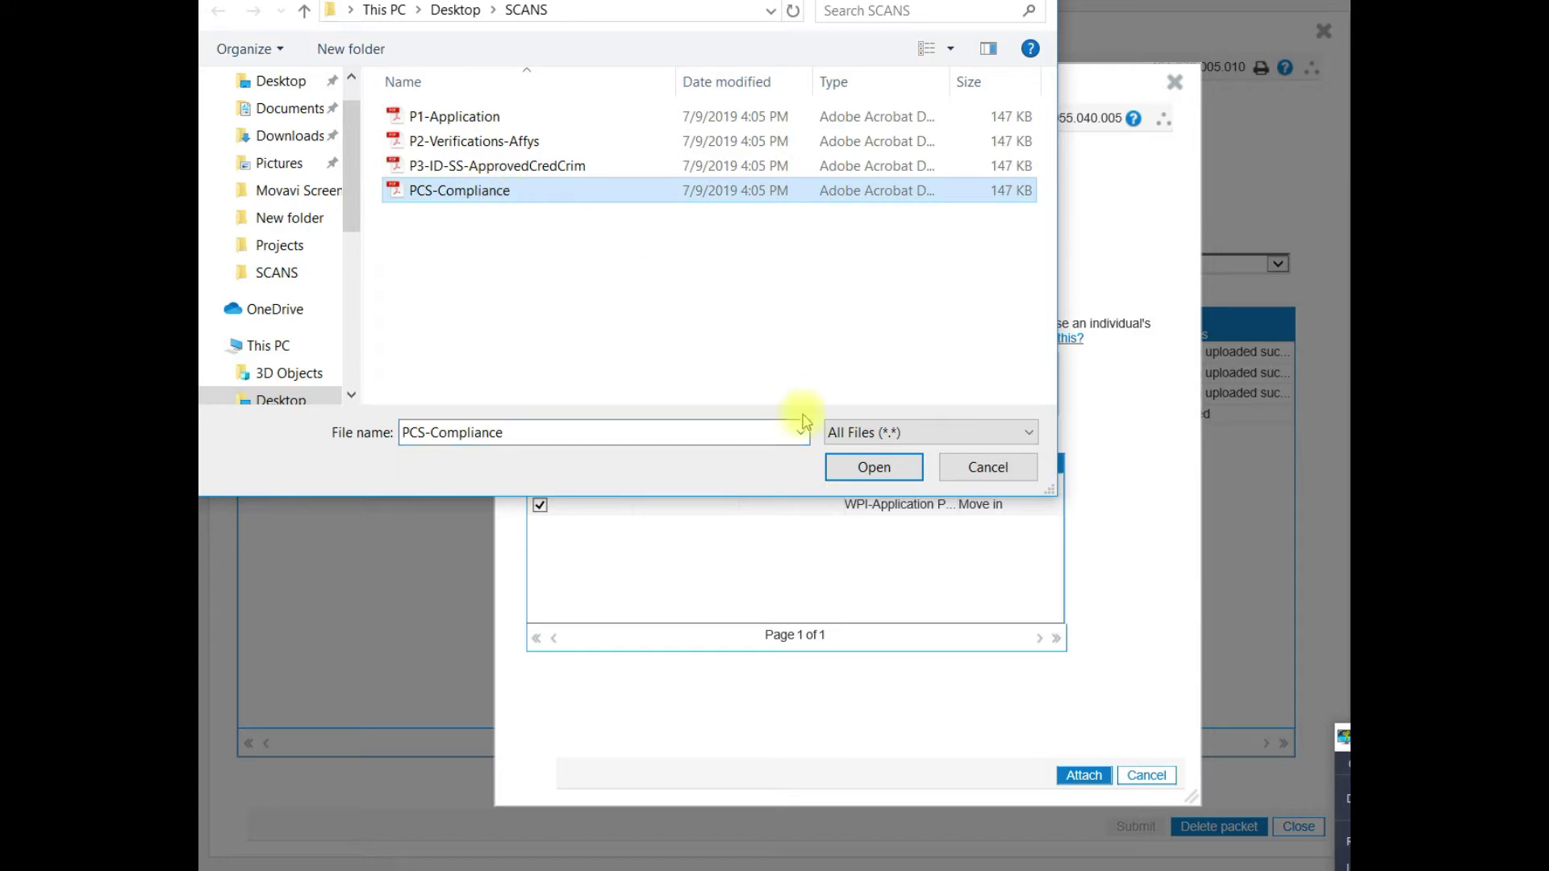
pyautogui.click(849, 468)
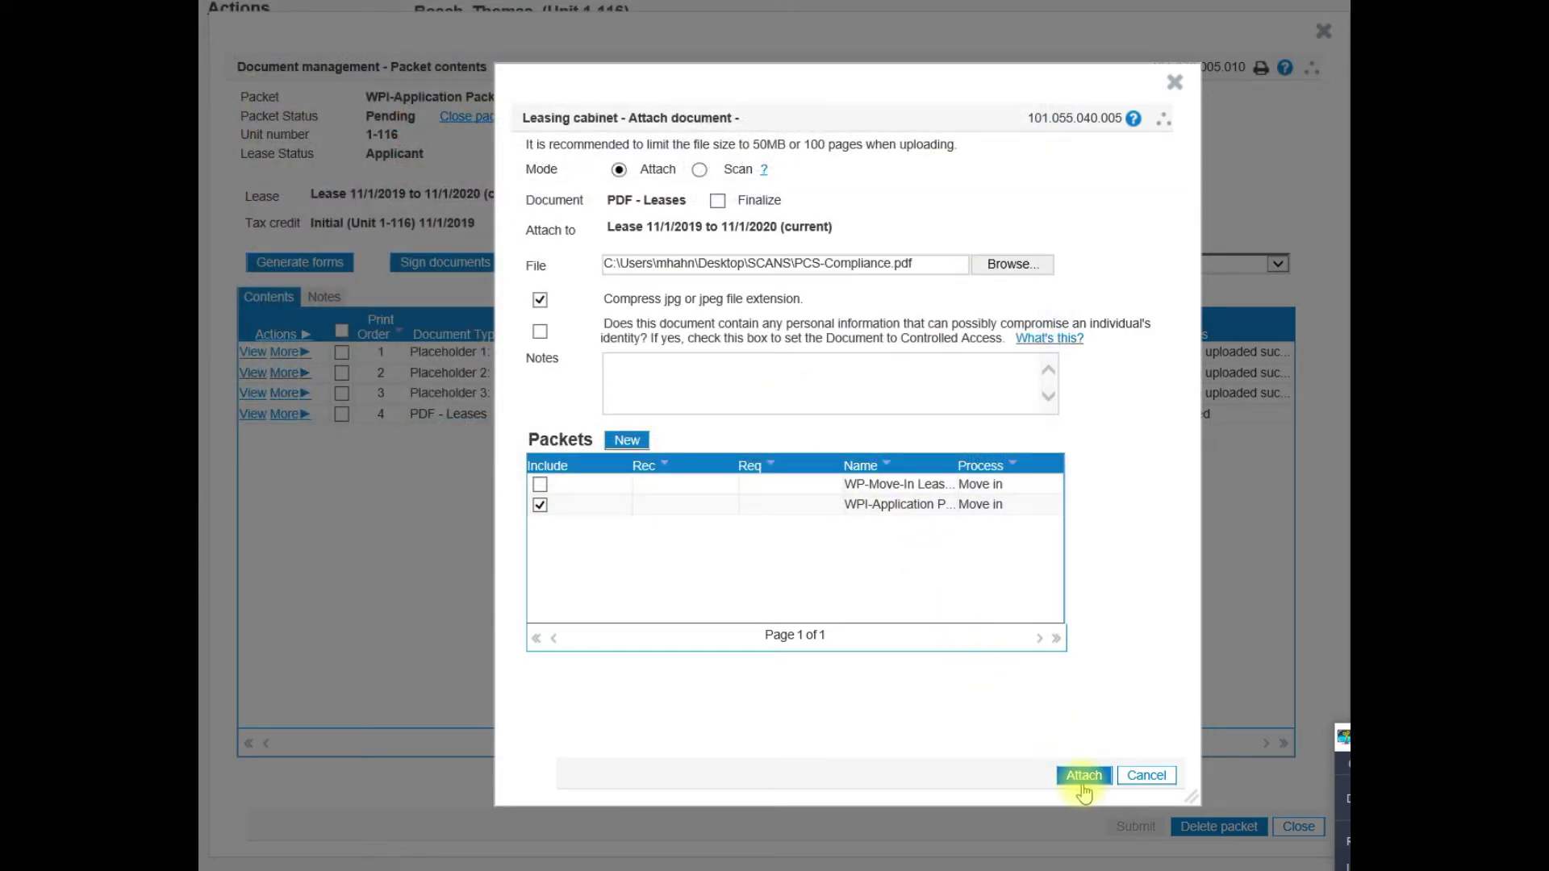
pyautogui.click(1083, 777)
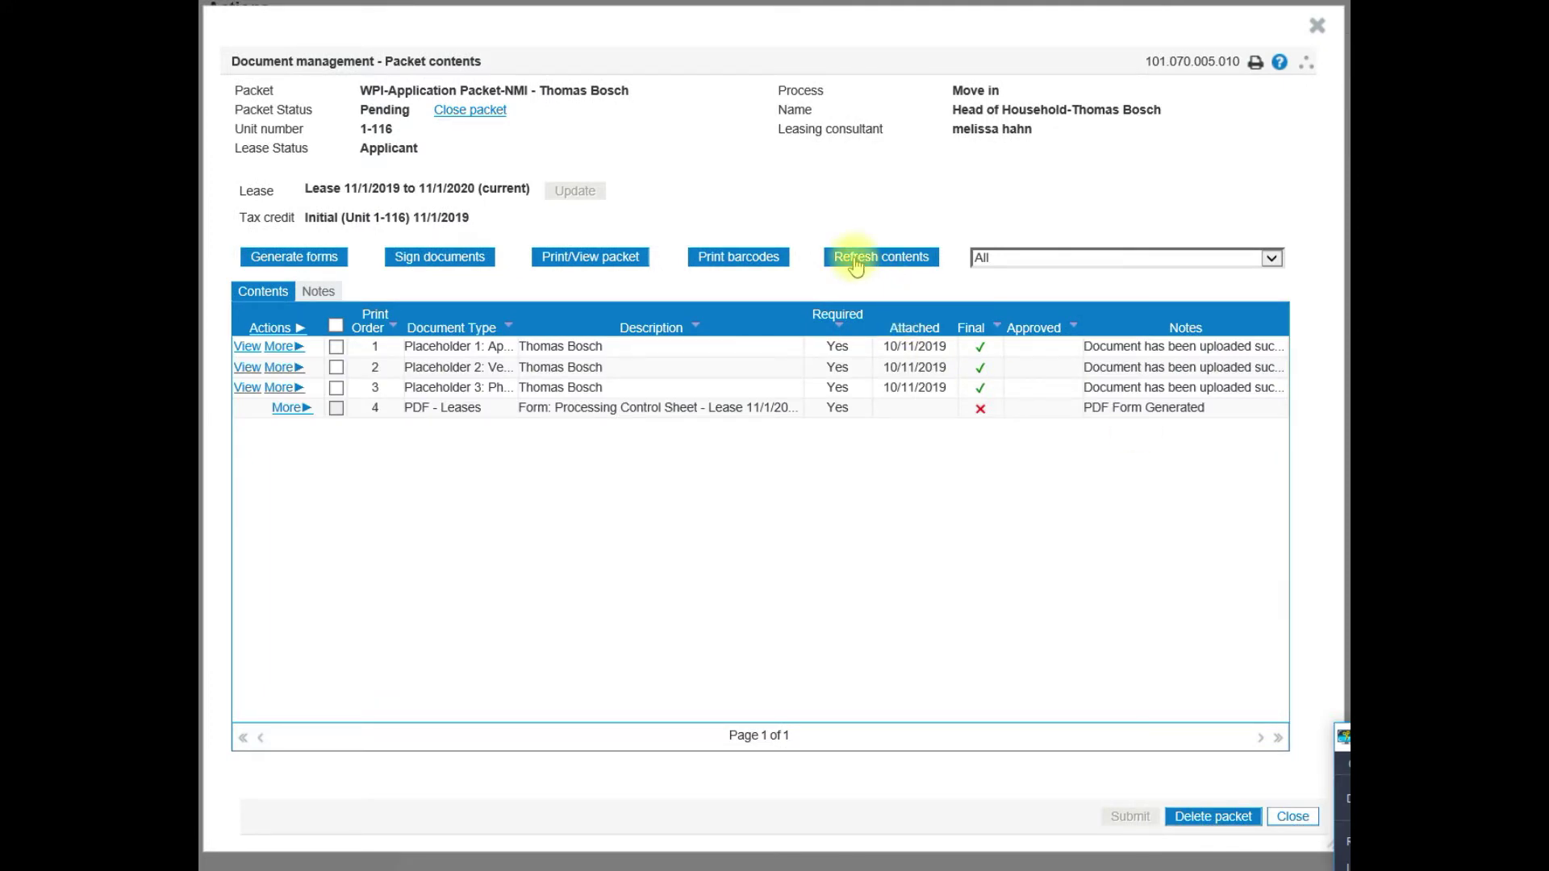
pyautogui.click(856, 258)
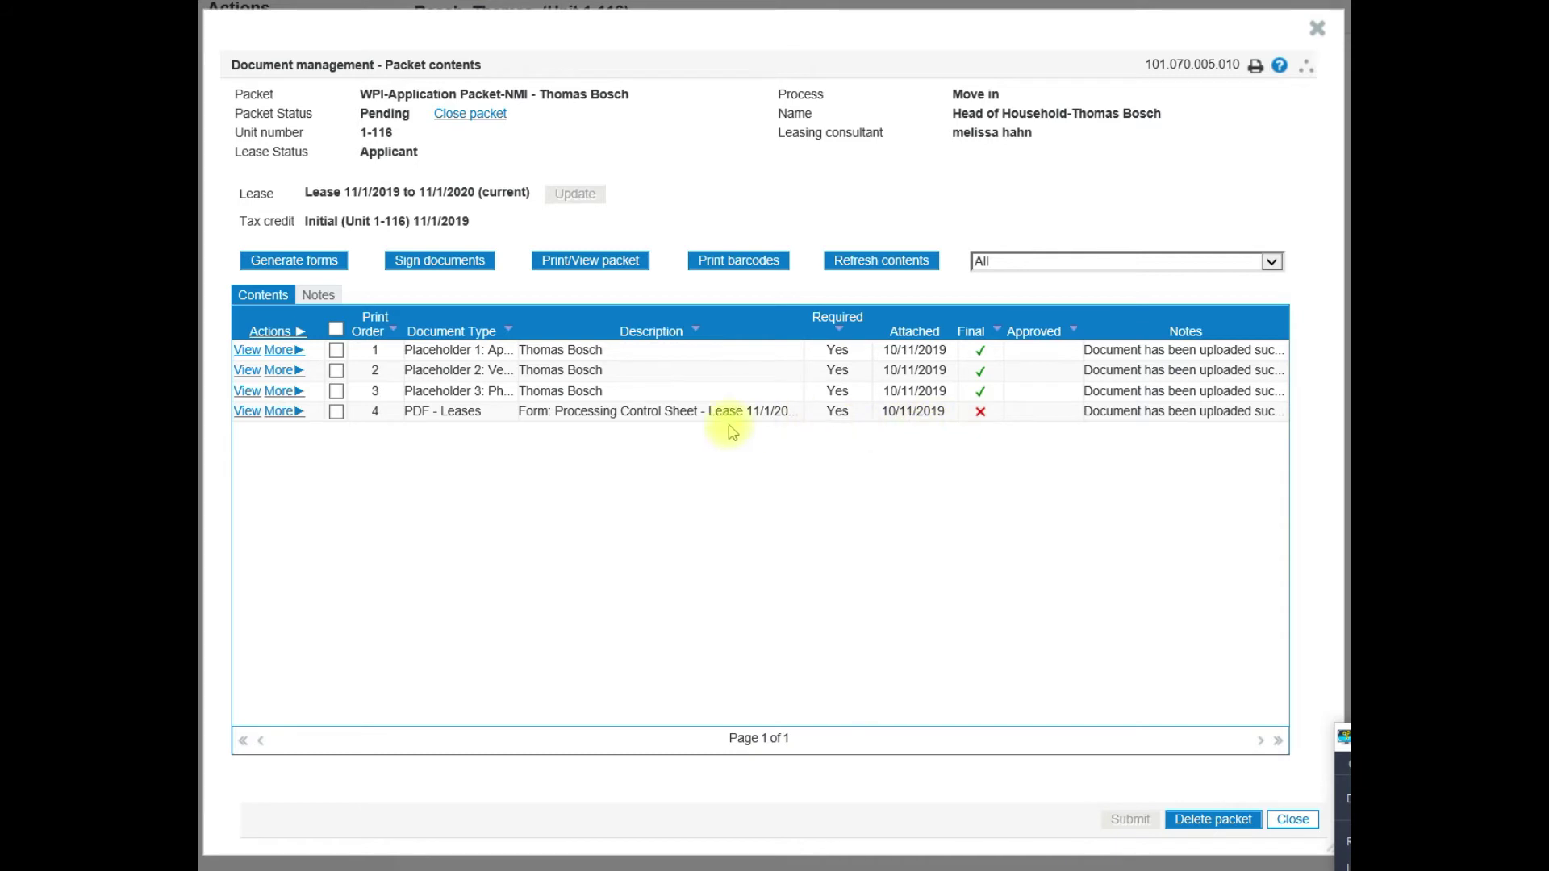
# Change the Processing Control Sheet's status to Final and submit the completed packet.
pyautogui.click(337, 414)
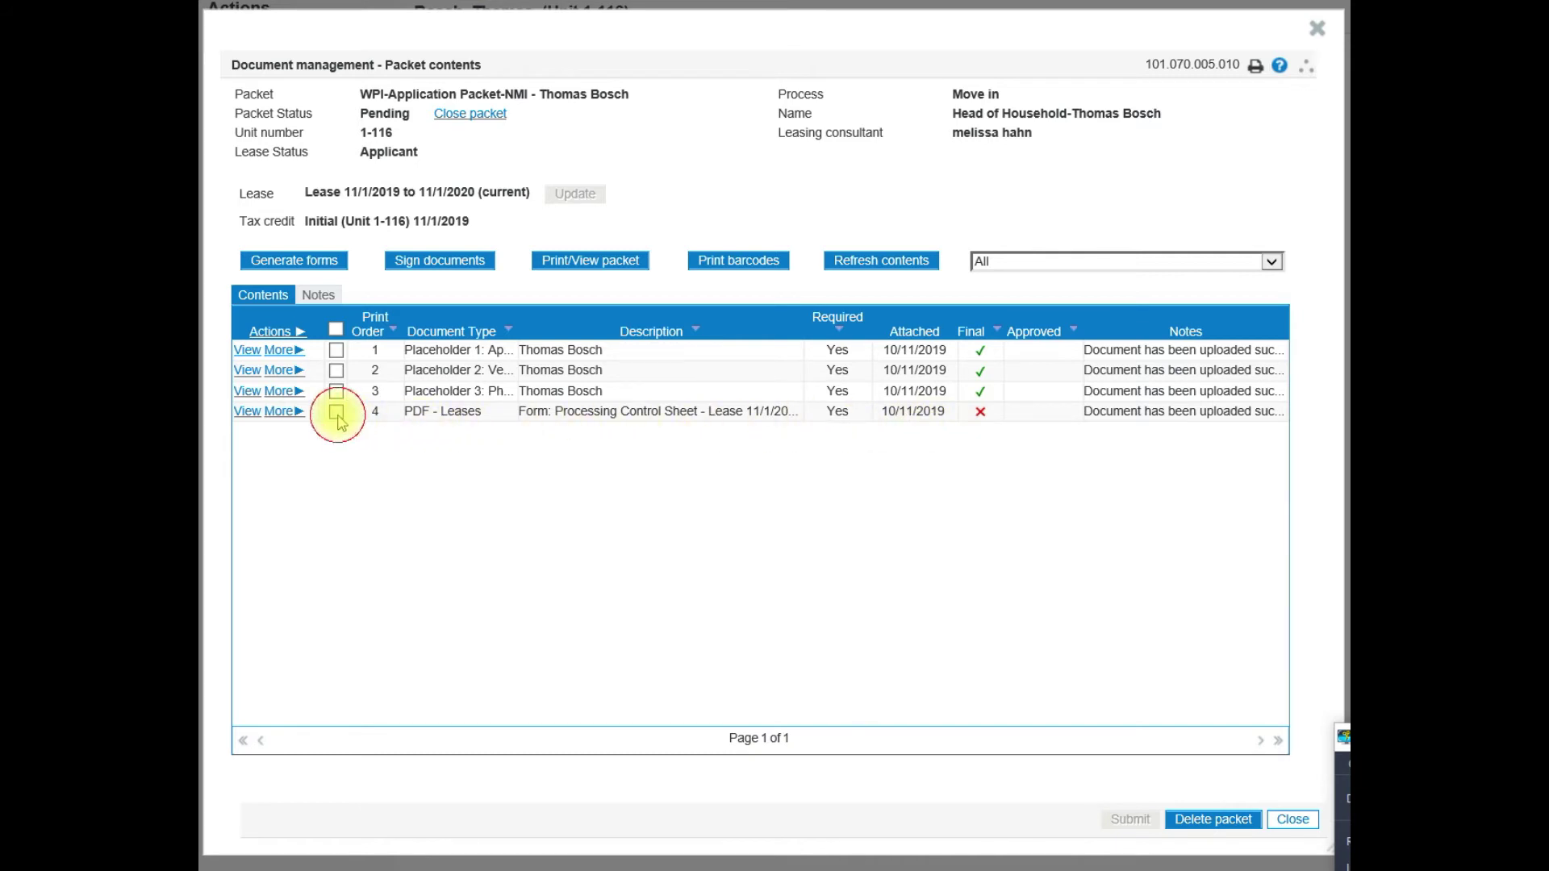
pyautogui.click(275, 412)
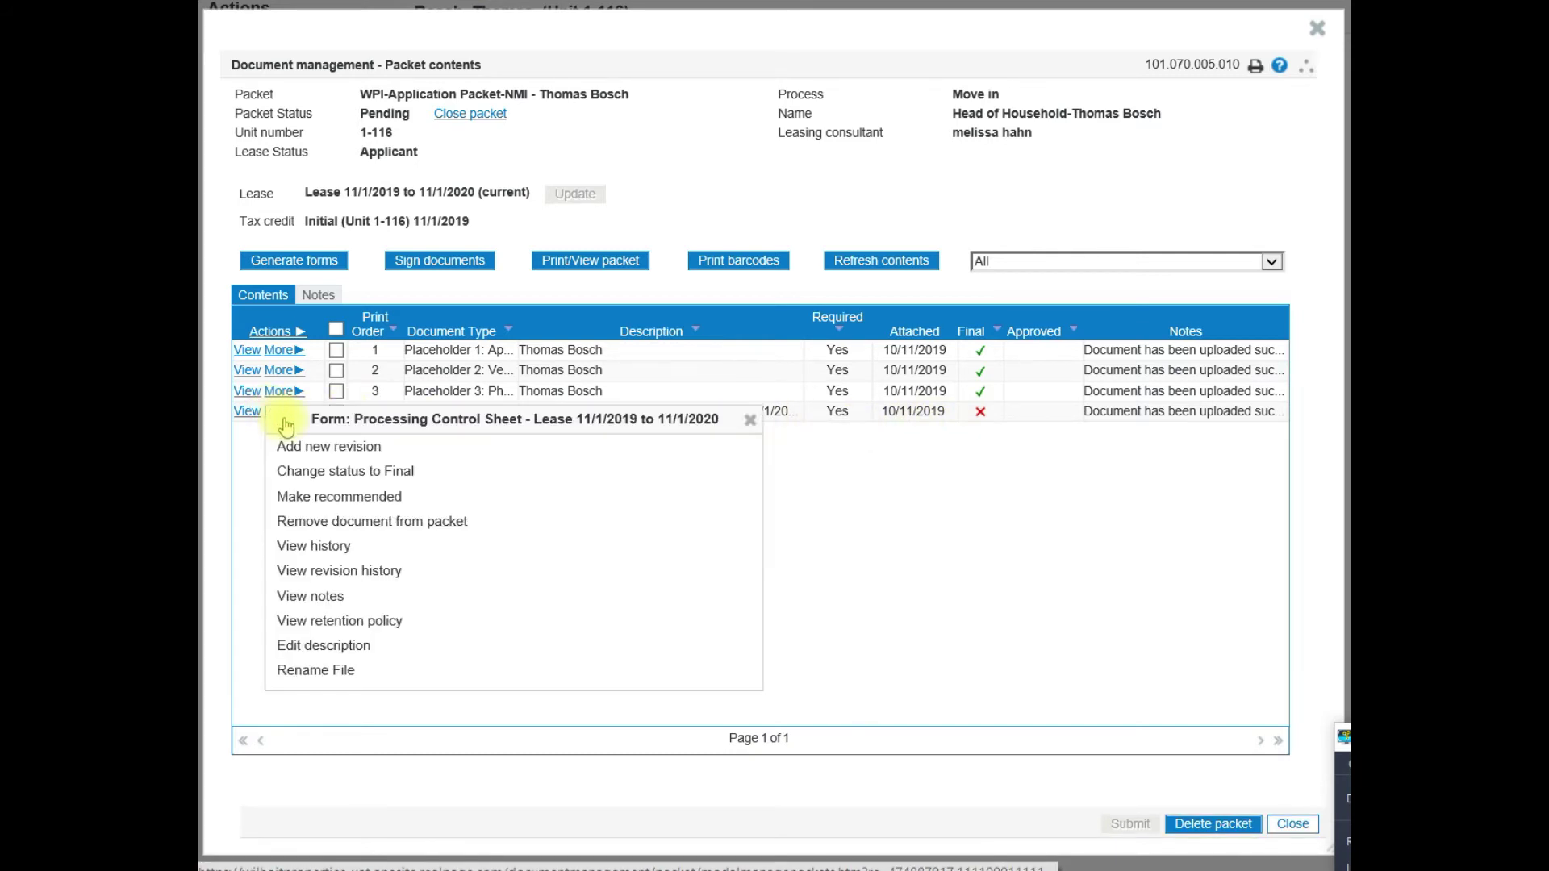
pyautogui.click(309, 480)
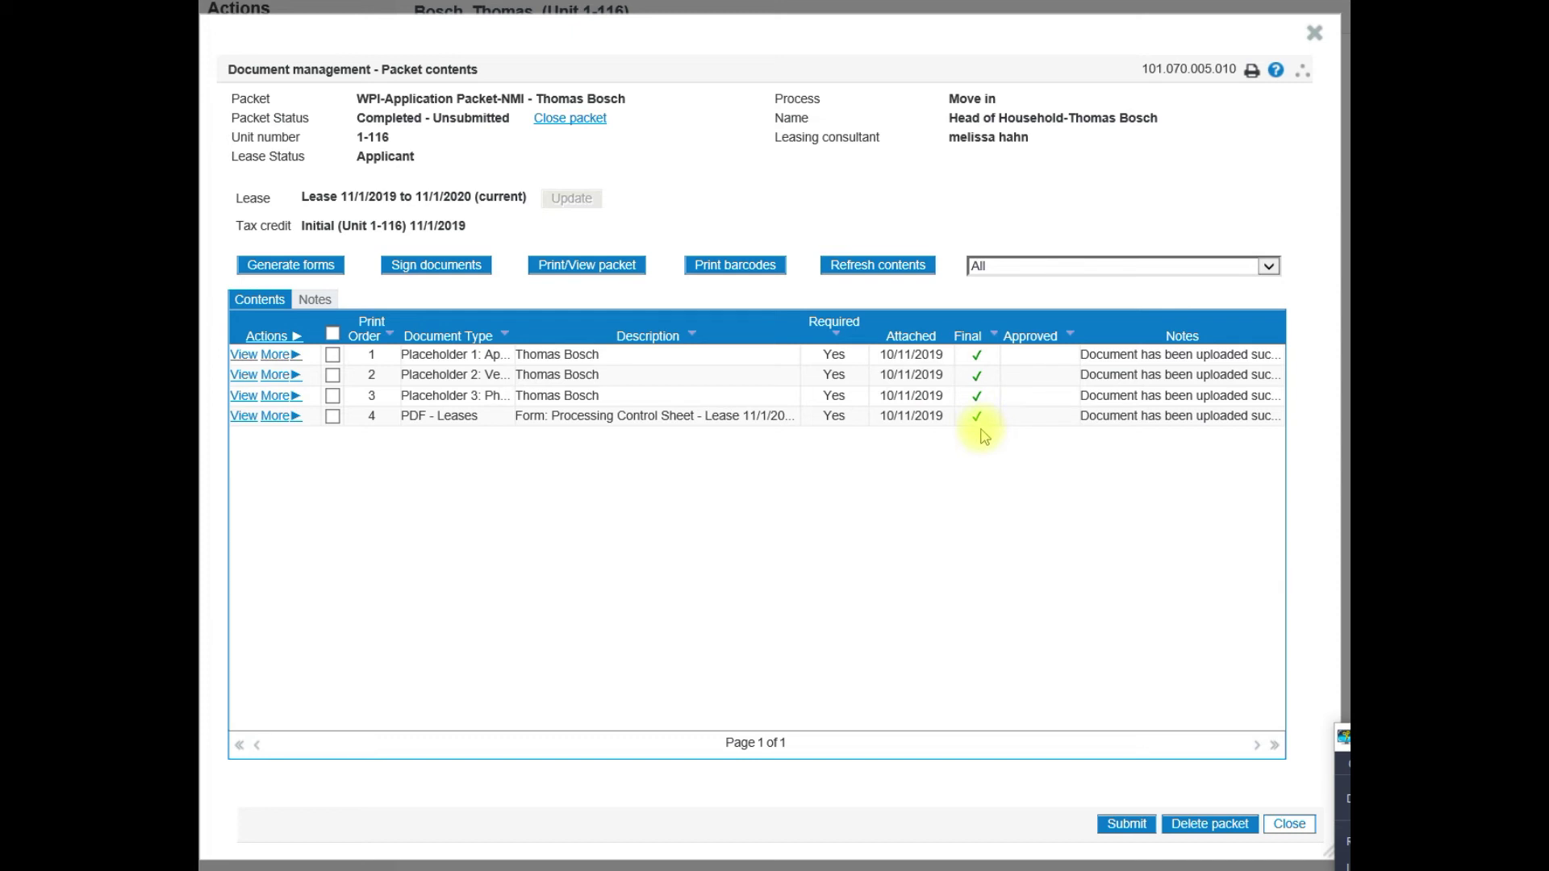
pyautogui.click(1127, 825)
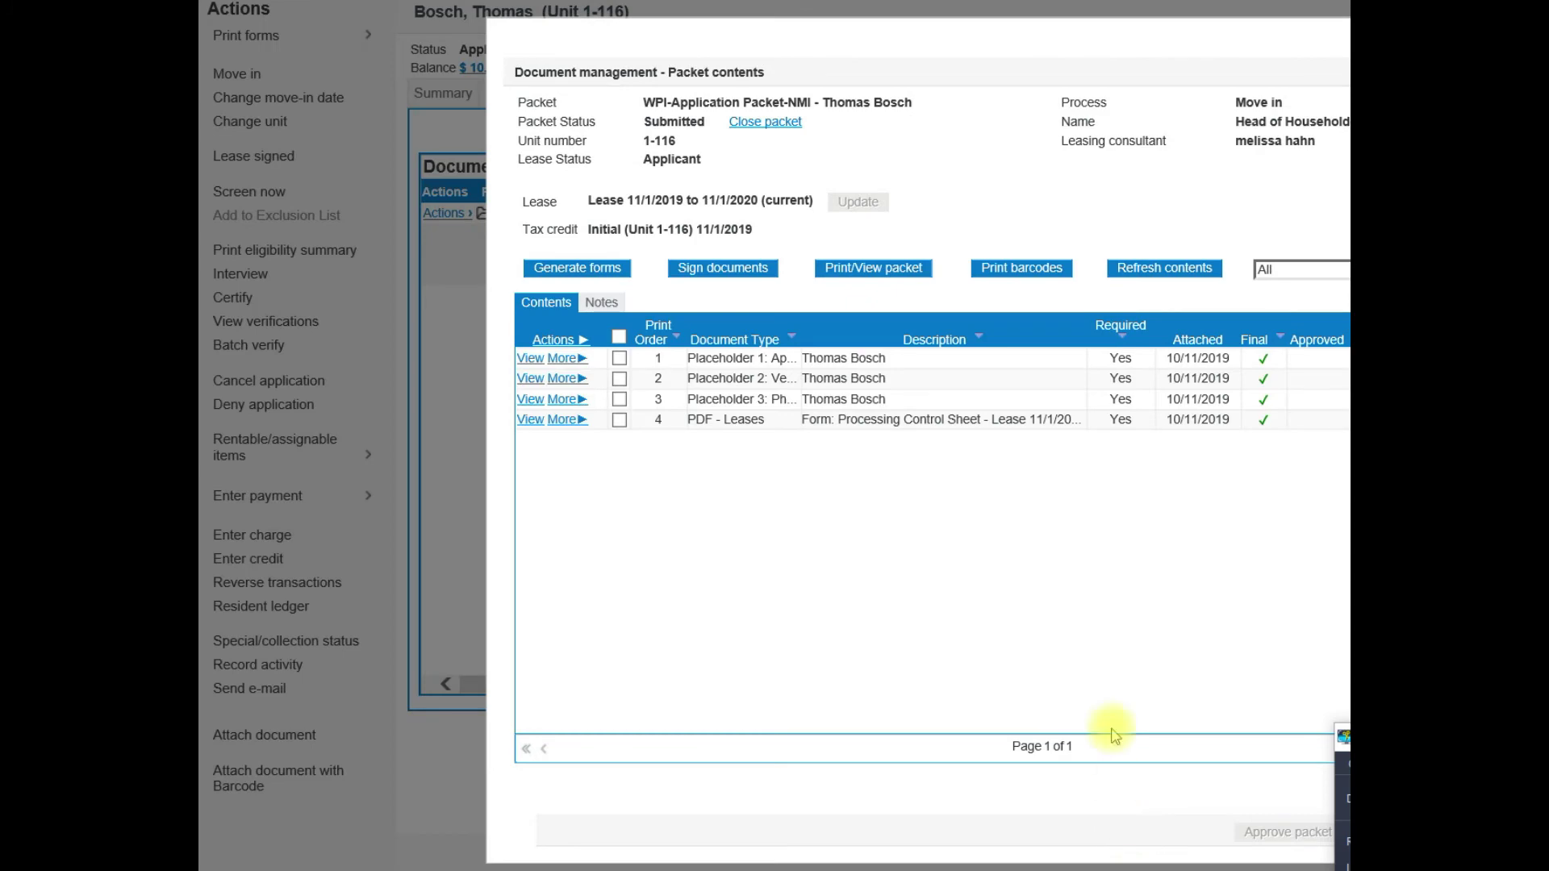
# Drag the Packet contents window back to the centre of the screen.
pyautogui.moveTo(1041, 47); pyautogui.dragTo(768, 31)
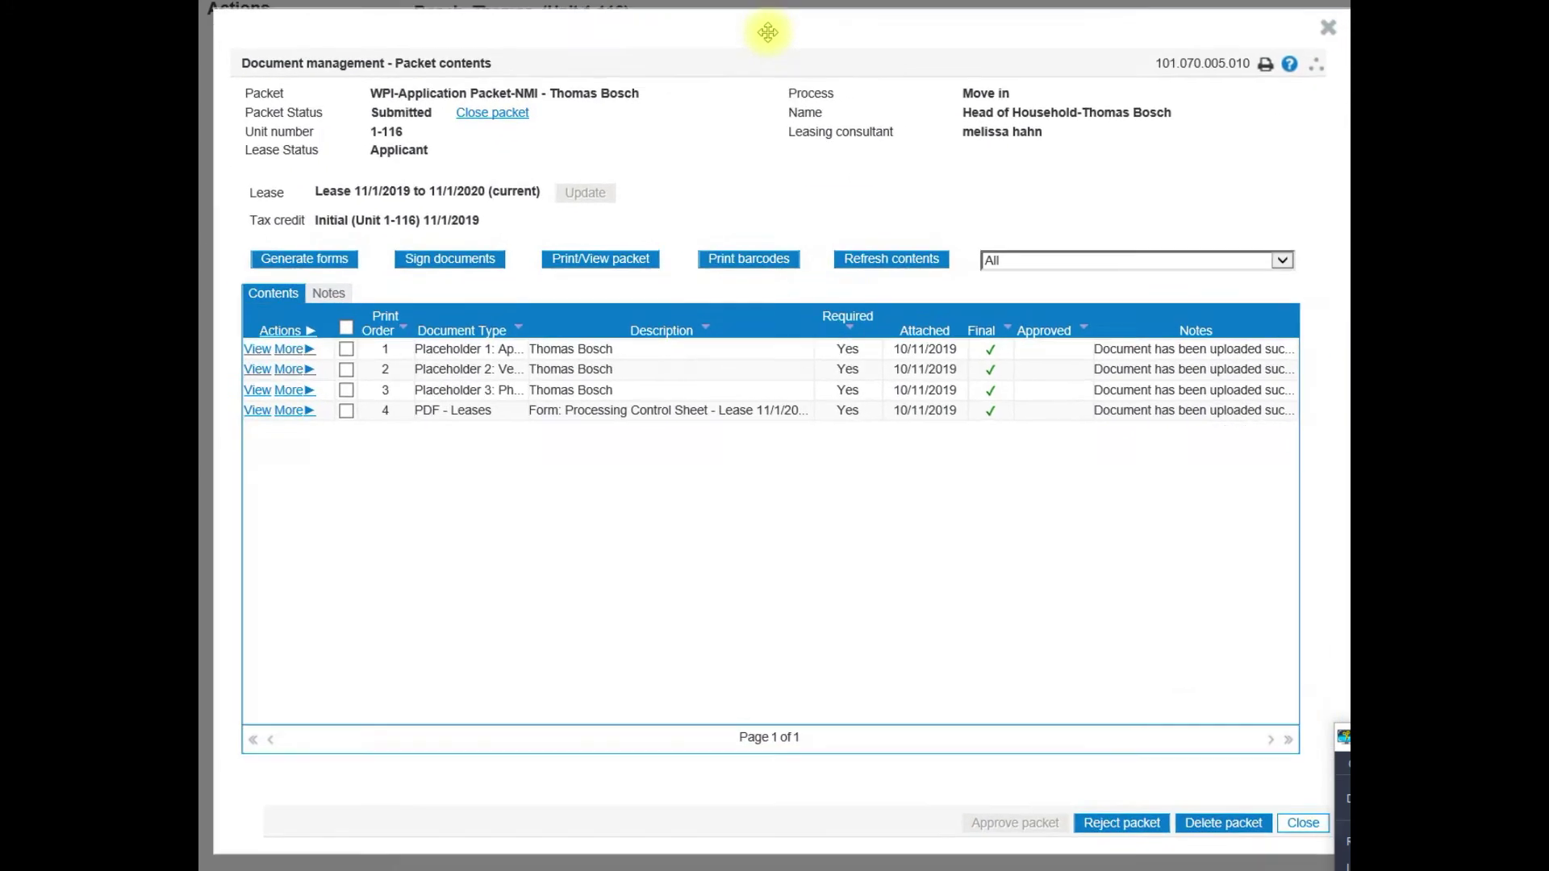